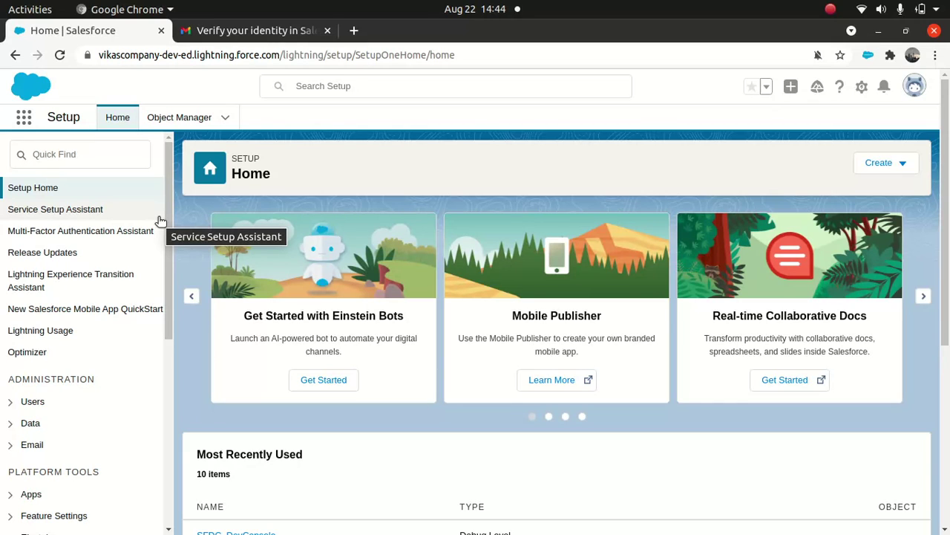
Step: Start a new permission set from the Permission Sets setup page and label it Shield Perm
{"action": "left_click", "coordinate": [54, 163]}
{"action": "type", "text": "permis"}
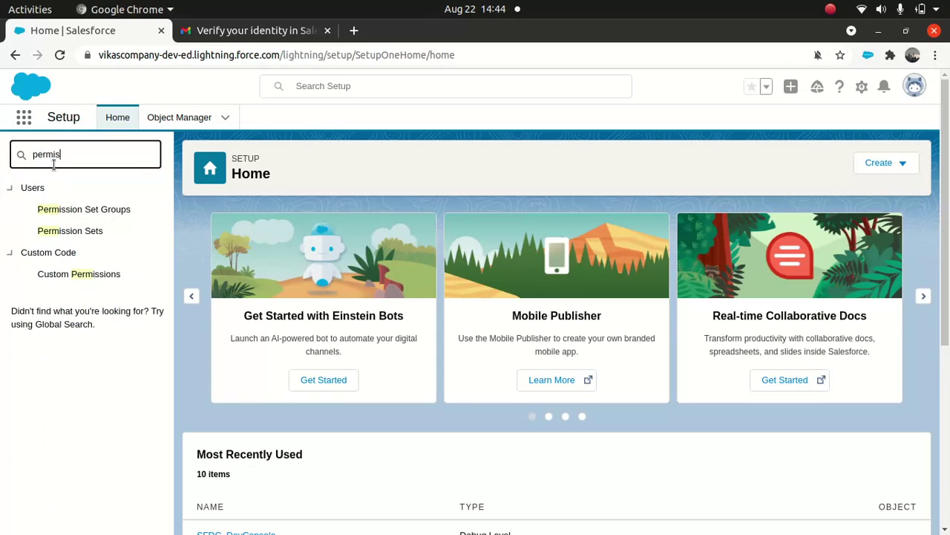
{"action": "left_click", "coordinate": [86, 233]}
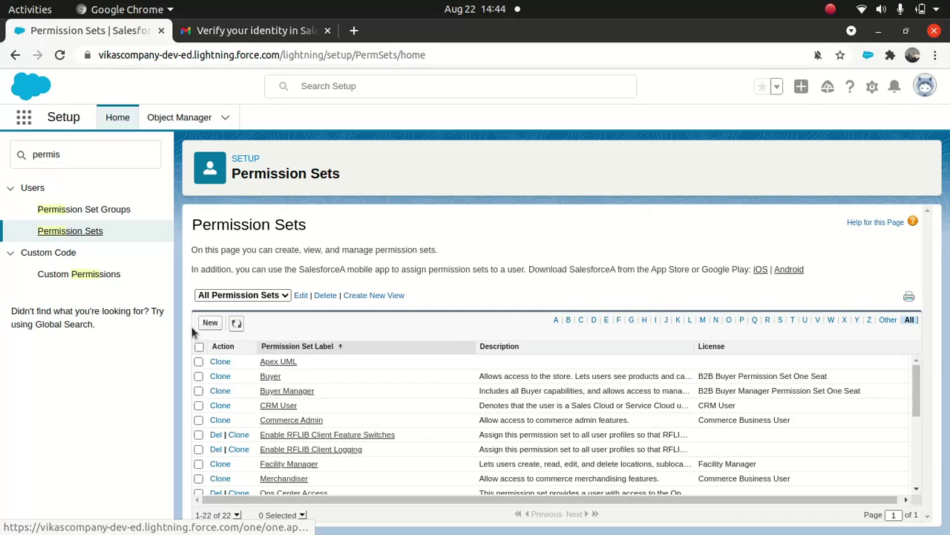
{"action": "left_click", "coordinate": [211, 324]}
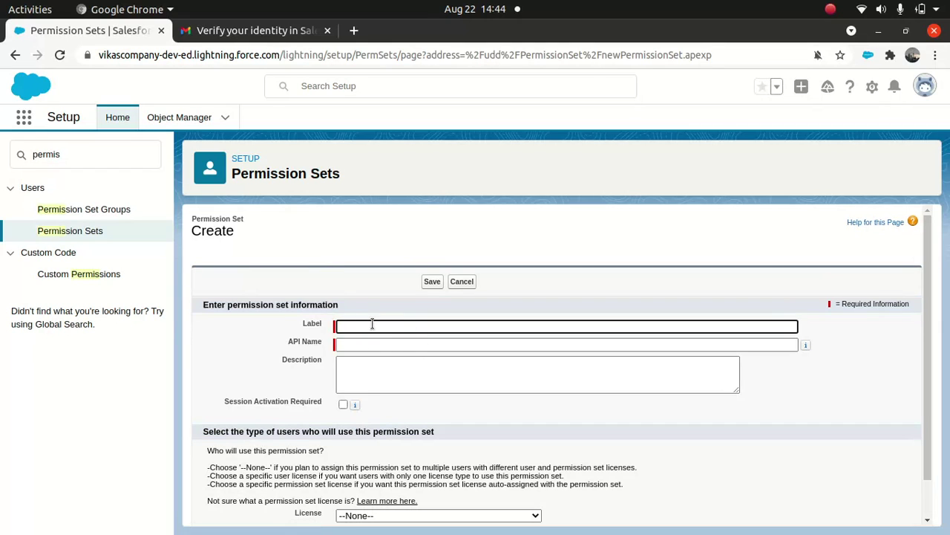
{"action": "type", "text": "Shield Perm"}
{"action": "key", "text": "Tab"}
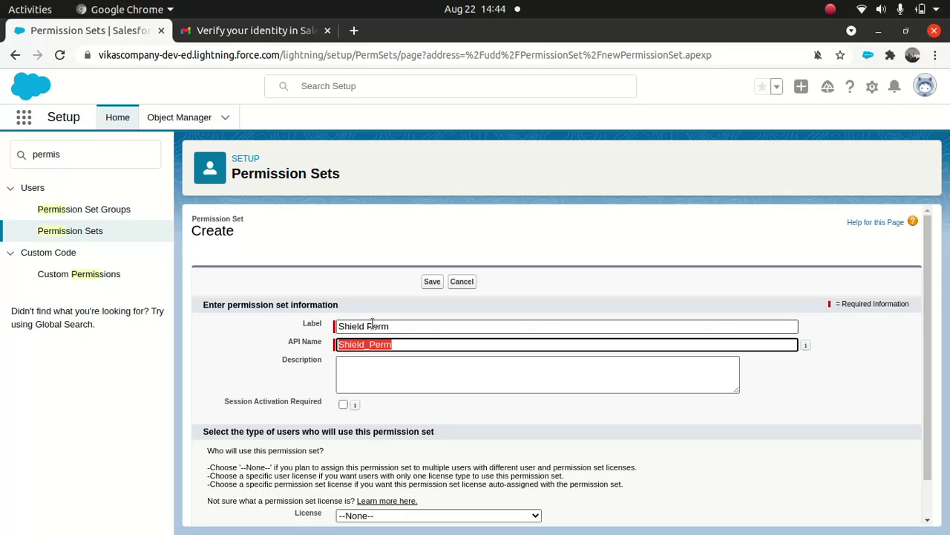
Step: Enter the description "This is a permission set for the Shield platform encryption", accepting the suggested grammar corrections
{"action": "left_click", "coordinate": [401, 378]}
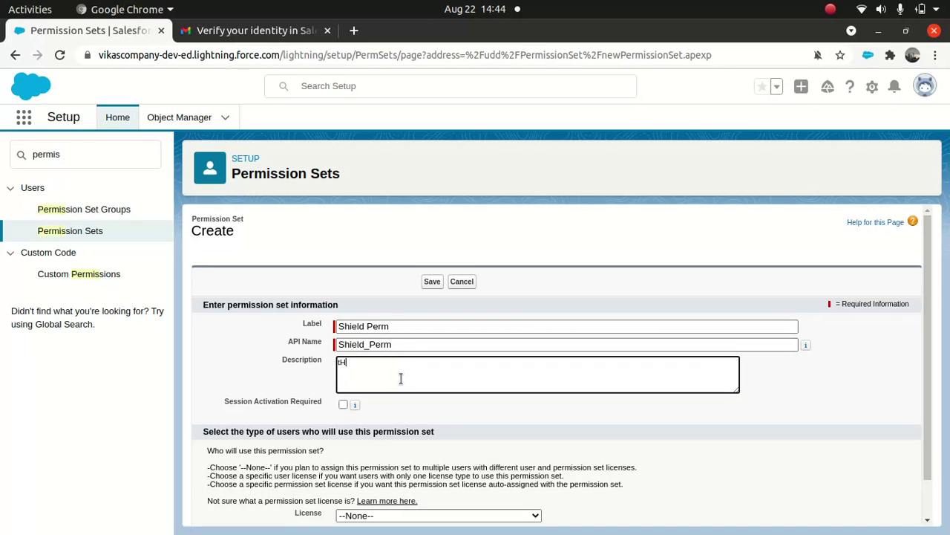
{"action": "type", "text": "This a permission set for Shi"}
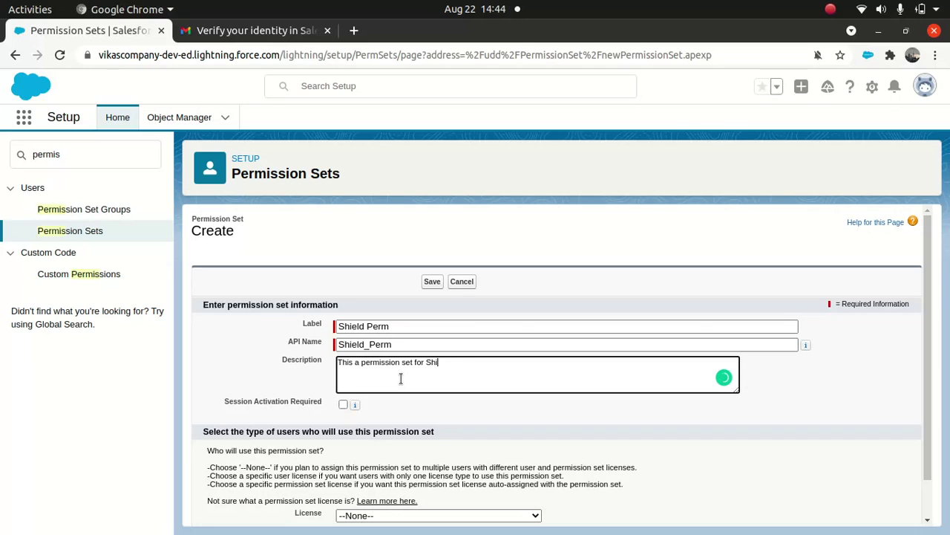
{"action": "type", "text": "eld platform encryption"}
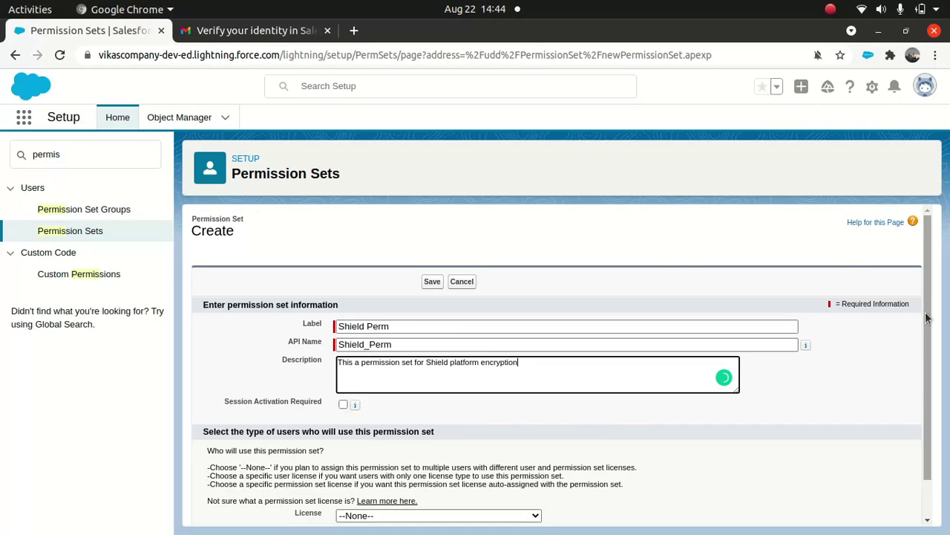
{"action": "left_click_drag", "start_coordinate": [925, 319], "coordinate": [917, 430]}
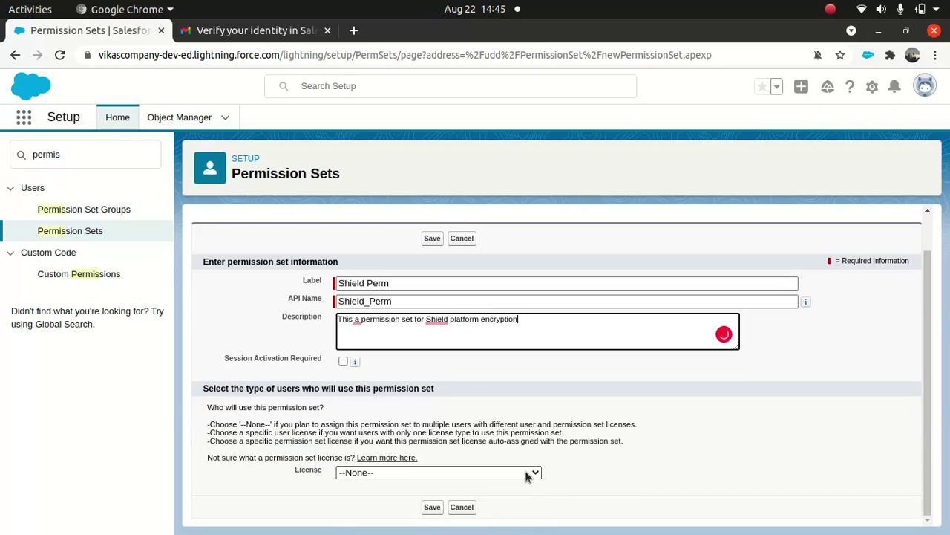
{"action": "mouse_move", "coordinate": [436, 321]}
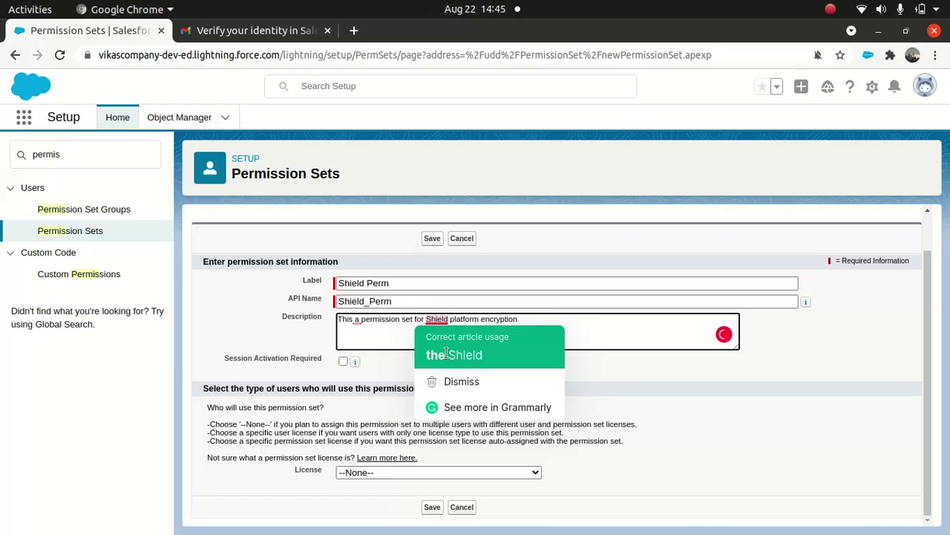
{"action": "left_click", "coordinate": [454, 354]}
{"action": "mouse_move", "coordinate": [356, 315]}
{"action": "left_click", "coordinate": [444, 355]}
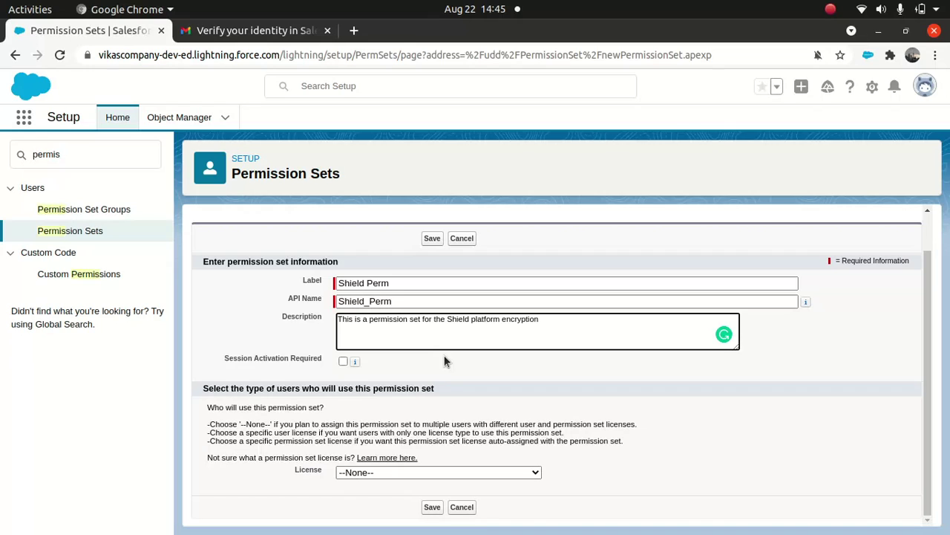
Step: Set the permission set's license to Salesforce and save the new permission set
{"action": "left_click", "coordinate": [444, 473]}
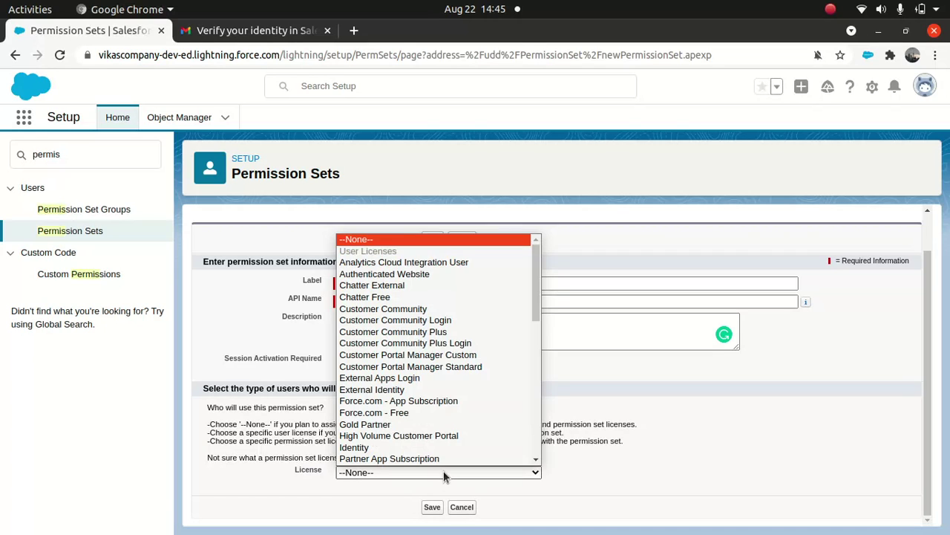
{"action": "key", "text": "s"}
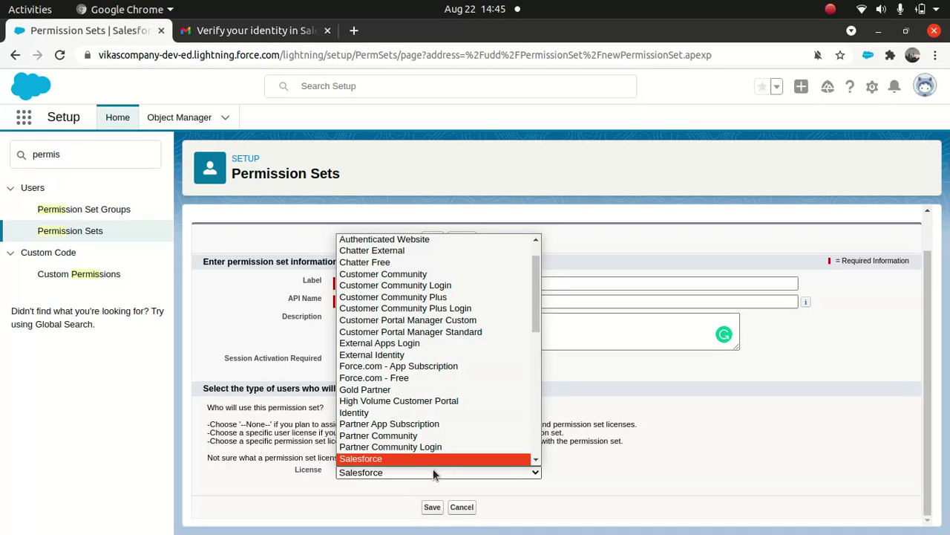
{"action": "scroll", "coordinate": [430, 461], "scroll_direction": "down", "scroll_amount": 1}
{"action": "left_click", "coordinate": [388, 429]}
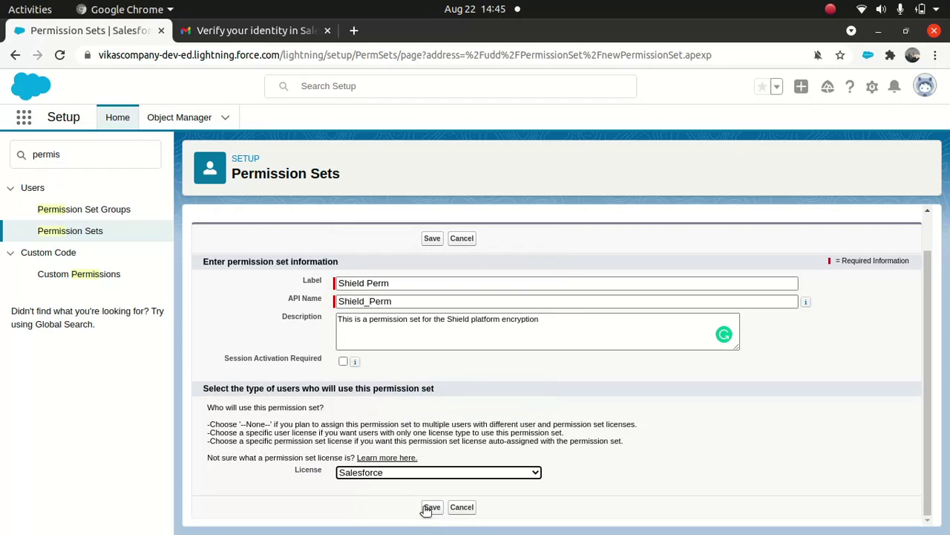
{"action": "left_click", "coordinate": [431, 507]}
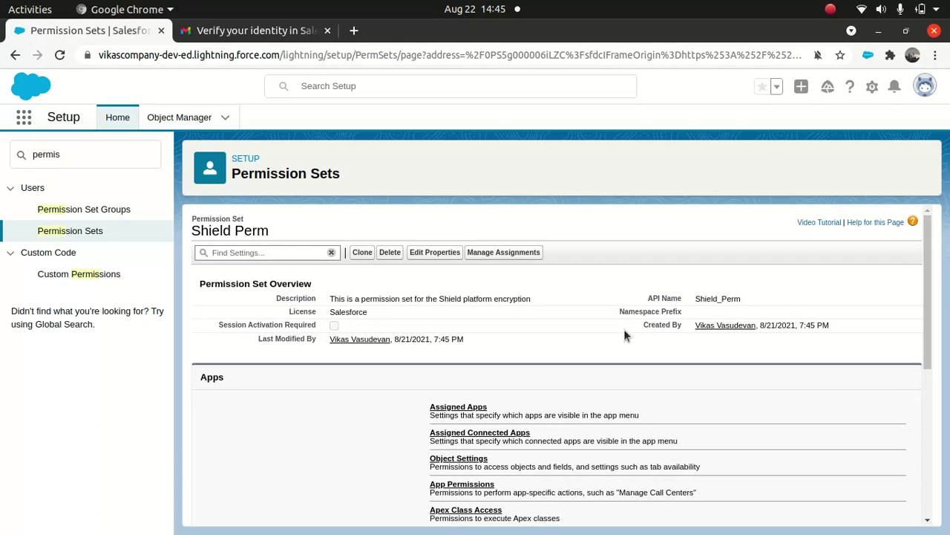
Step: Open the System Permissions of the Shield Perm permission set for editing
{"action": "scroll", "coordinate": [918, 318], "scroll_direction": "down", "scroll_amount": 5}
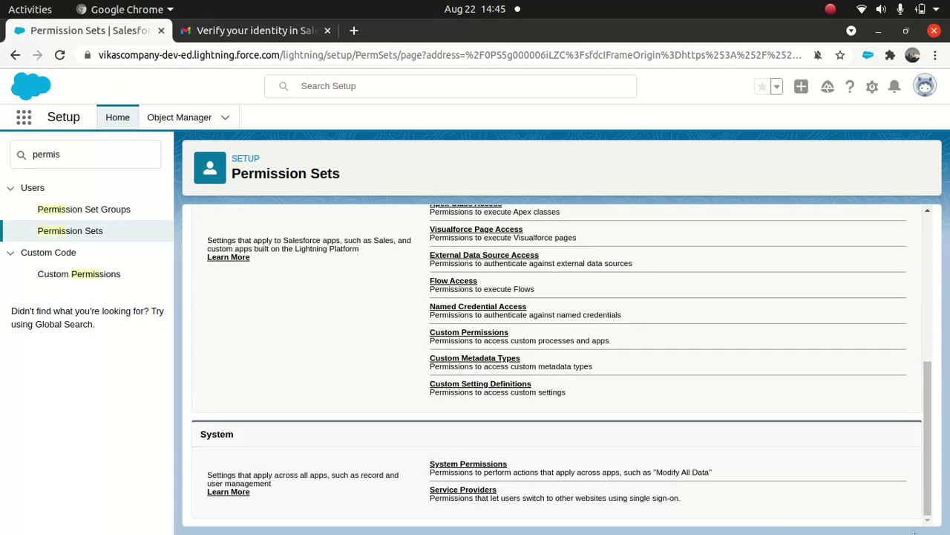
{"action": "left_click", "coordinate": [475, 464]}
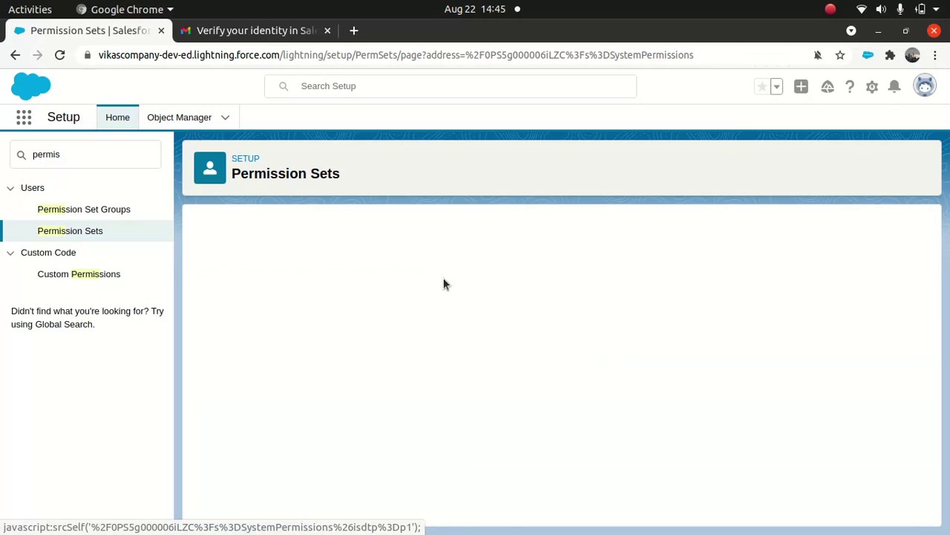
{"action": "left_click", "coordinate": [430, 309]}
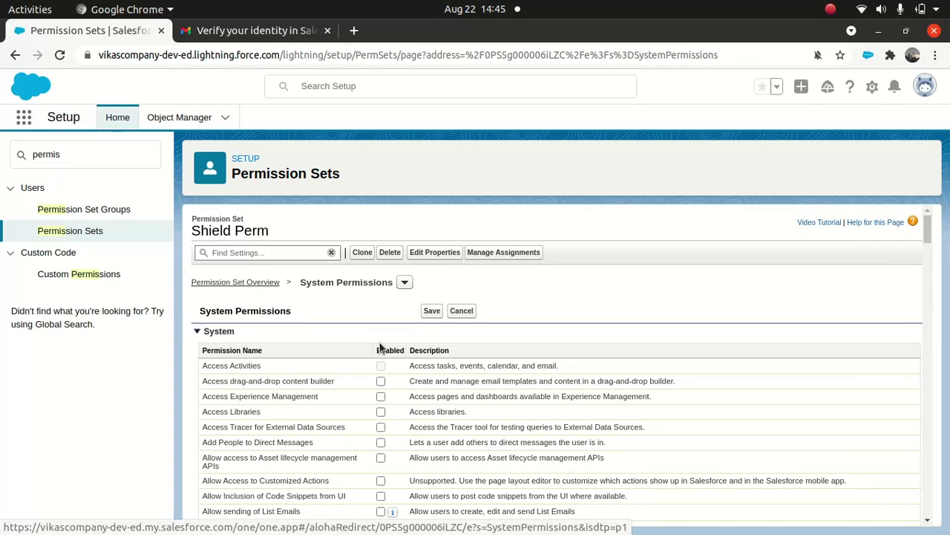
Step: Find the Manage Encryption Keys permission by searching the page for "key" and enable it
{"action": "key", "text": "ctrl+f"}
{"action": "type", "text": "mana"}
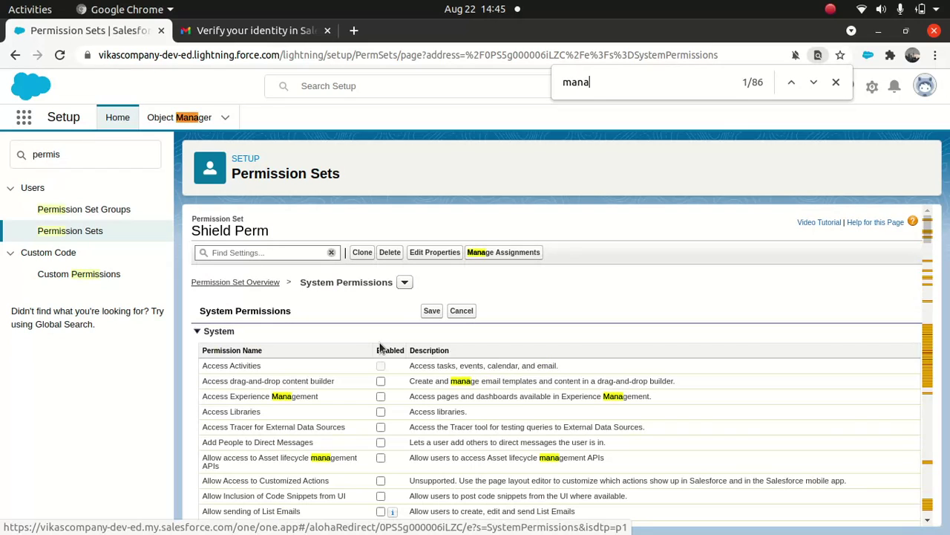
{"action": "type", "text": "ge key"}
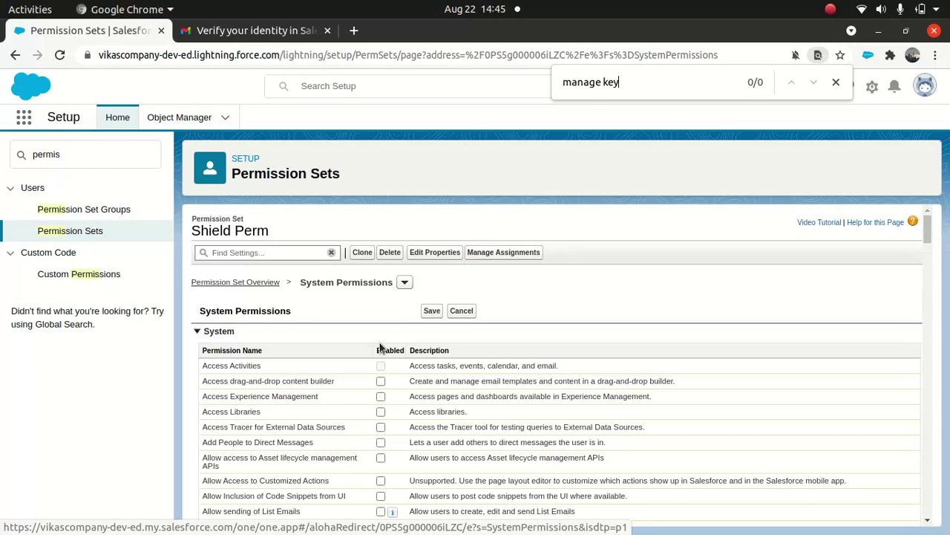
{"action": "key", "text": "BackSpace"}
{"action": "key", "text": "BackSpace"}
{"action": "key", "text": "BackSpace"}
{"action": "key", "text": "BackSpace"}
{"action": "key", "text": "BackSpace"}
{"action": "key", "text": "BackSpace"}
{"action": "key", "text": "BackSpace"}
{"action": "key", "text": "BackSpace"}
{"action": "key", "text": "BackSpace"}
{"action": "type", "text": "key"}
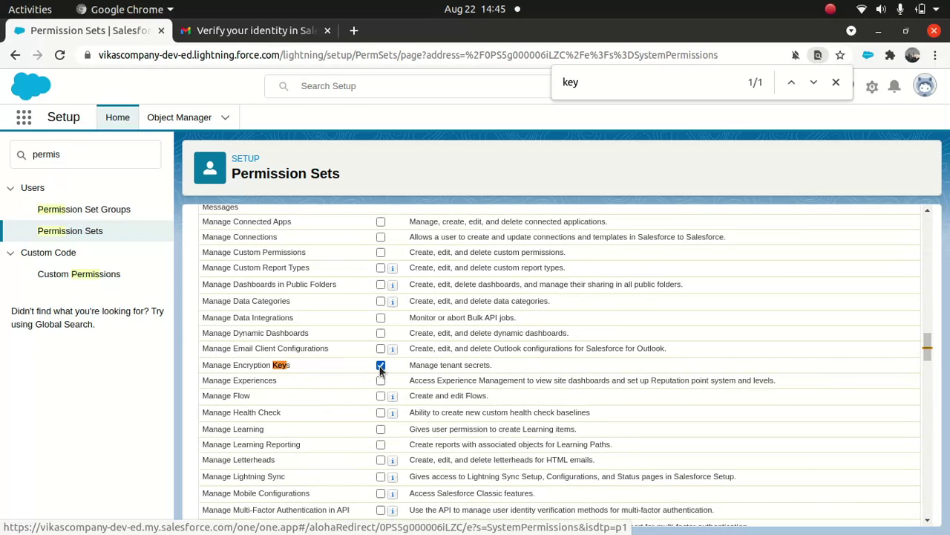
Step: Find the Customize Application permission by searching the page for "custom" and enable it
{"action": "left_click", "coordinate": [614, 83]}
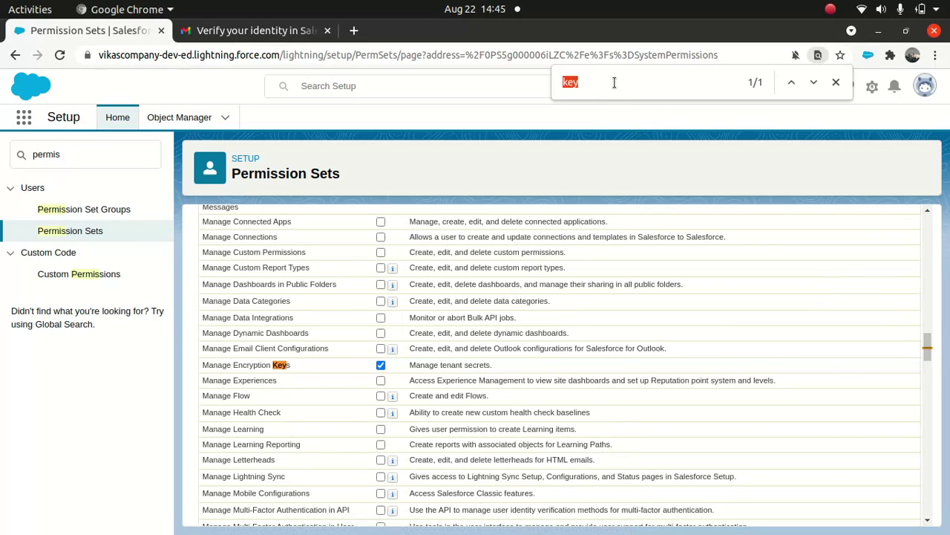
{"action": "type", "text": "custom"}
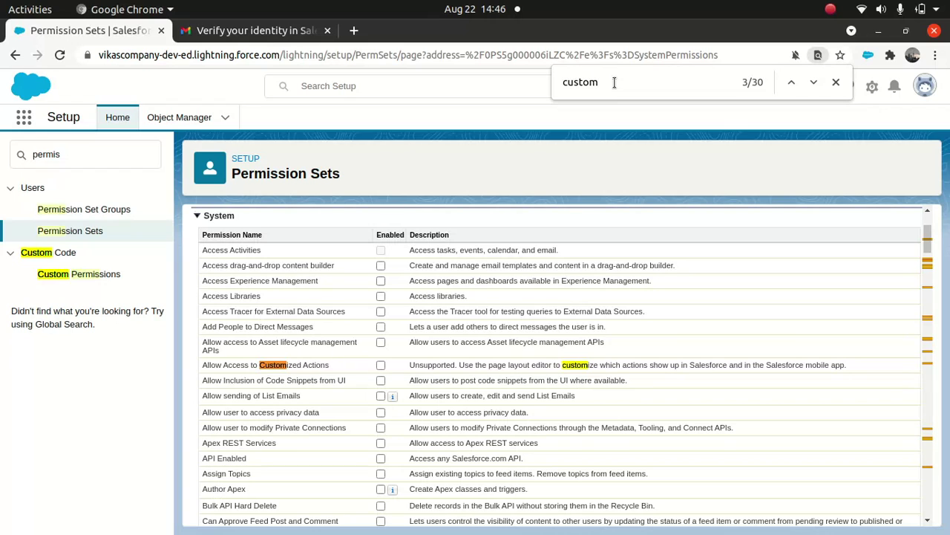
{"action": "key", "text": "Return"}
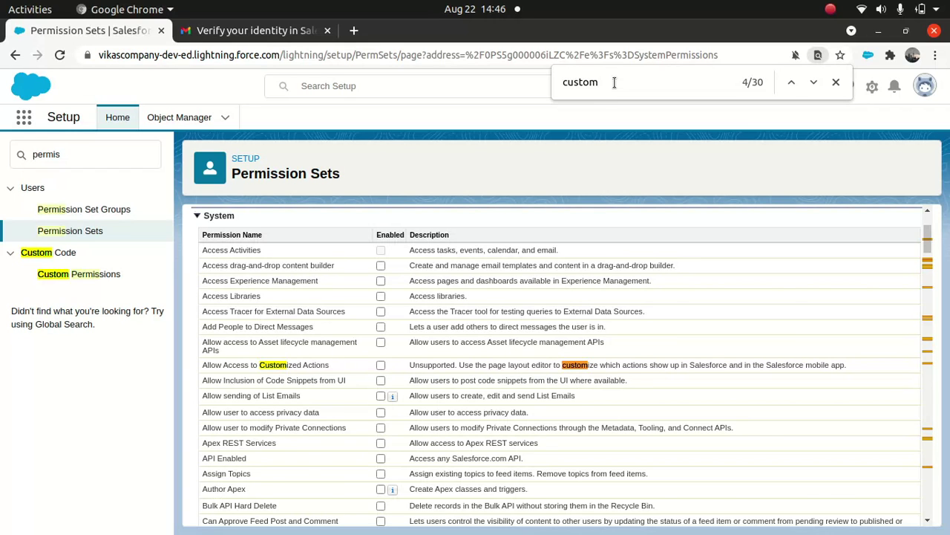
{"action": "key", "text": "Return"}
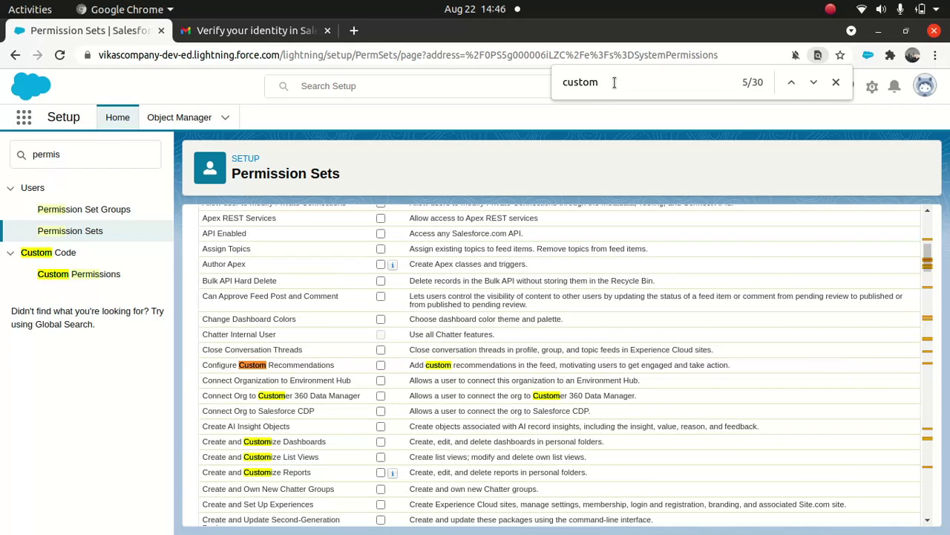
{"action": "key", "text": "Return"}
{"action": "key", "text": "Return"}
{"action": "key", "text": "Return"}
{"action": "key", "text": "Return"}
{"action": "key", "text": "Return"}
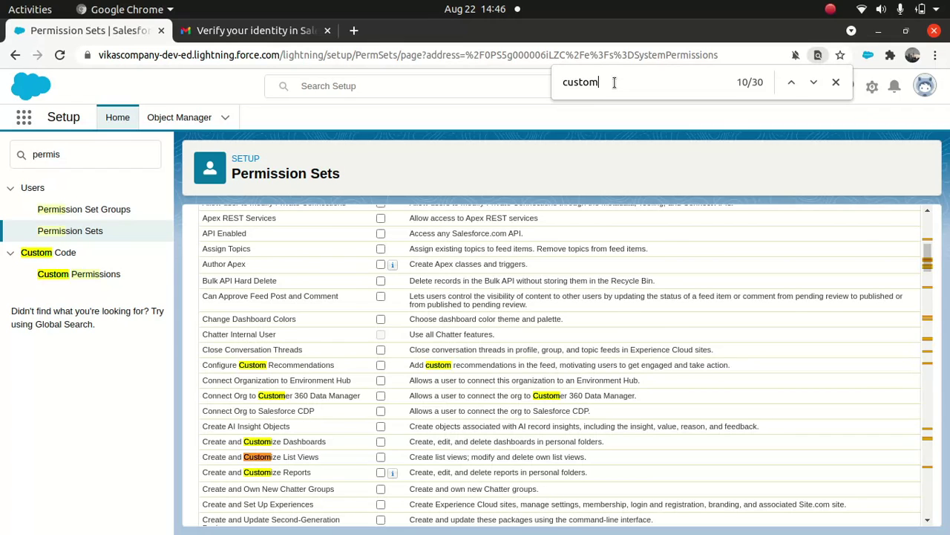
{"action": "key", "text": "Return"}
{"action": "key", "text": "Return"}
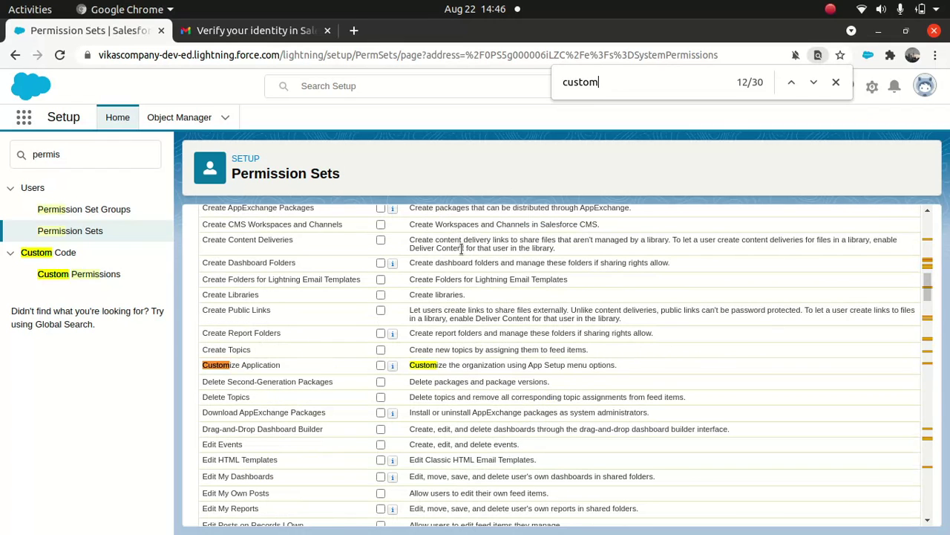
{"action": "left_click", "coordinate": [380, 366]}
{"action": "left_click", "coordinate": [835, 82]}
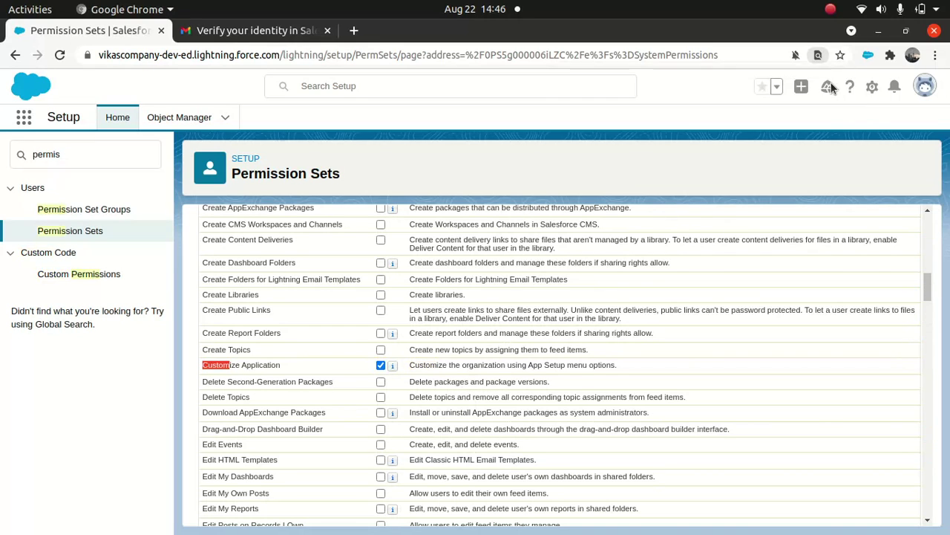
Step: Save the edited system permissions and confirm the permission changes
{"action": "left_click_drag", "start_coordinate": [928, 290], "coordinate": [927, 220]}
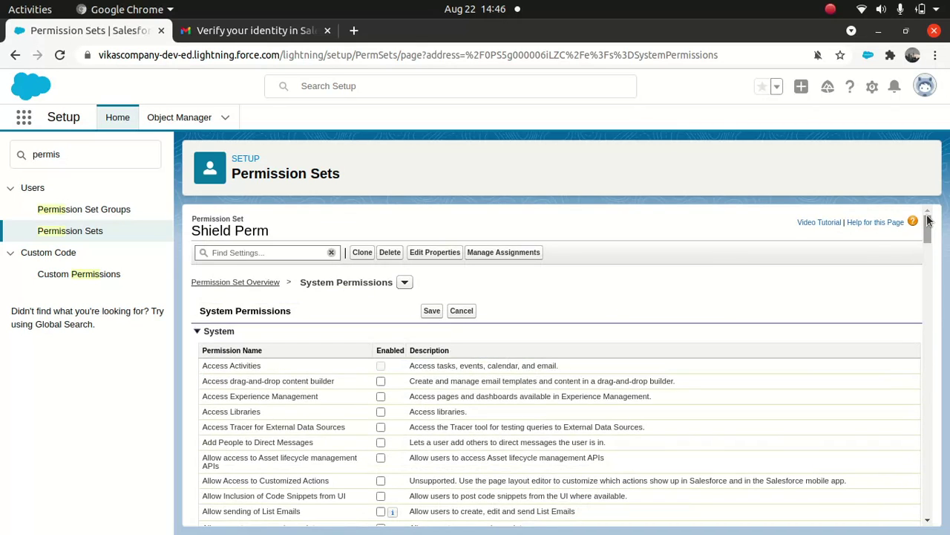
{"action": "left_click", "coordinate": [433, 310]}
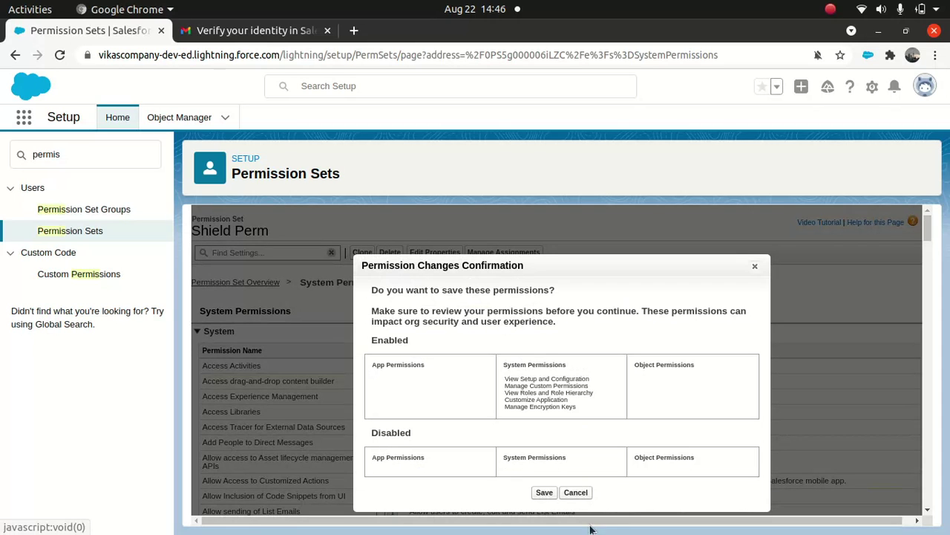
{"action": "left_click", "coordinate": [544, 494]}
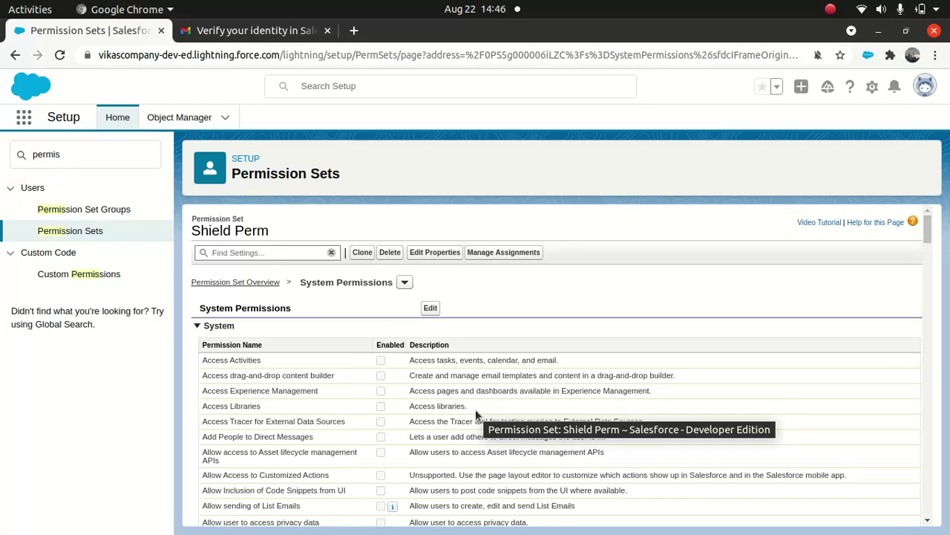
Step: Search the setup options for "platform enc" to locate the Platform Encryption pages
{"action": "left_click", "coordinate": [76, 159]}
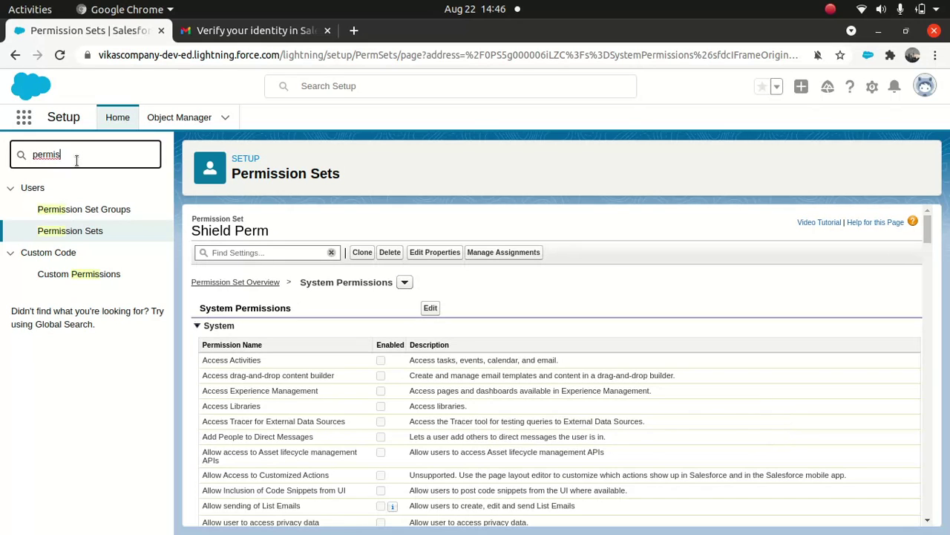
{"action": "key", "text": "BackSpace"}
{"action": "key", "text": "BackSpace"}
{"action": "key", "text": "BackSpace"}
{"action": "key", "text": "BackSpace"}
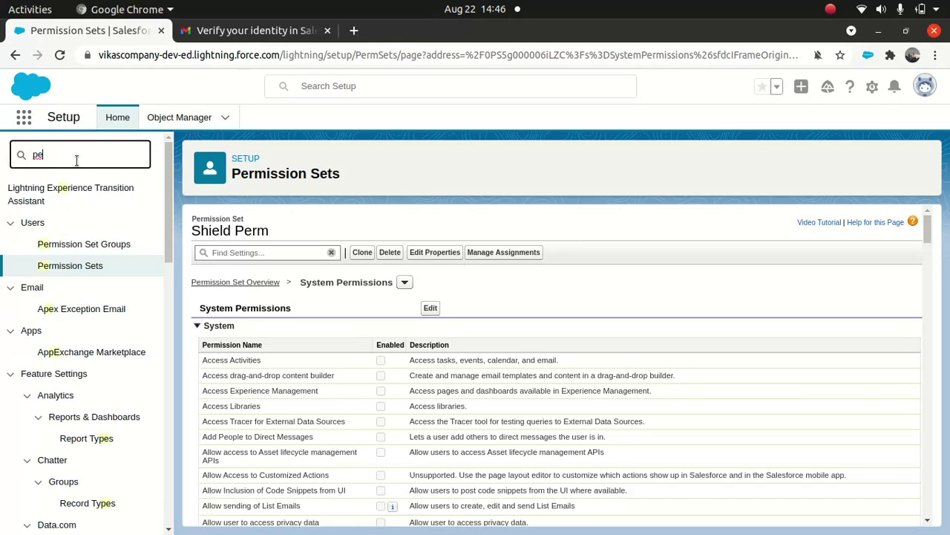
{"action": "type", "text": "platf"}
{"action": "key", "text": "BackSpace"}
{"action": "key", "text": "BackSpace"}
{"action": "key", "text": "BackSpace"}
{"action": "key", "text": "BackSpace"}
{"action": "key", "text": "BackSpace"}
{"action": "key", "text": "BackSpace"}
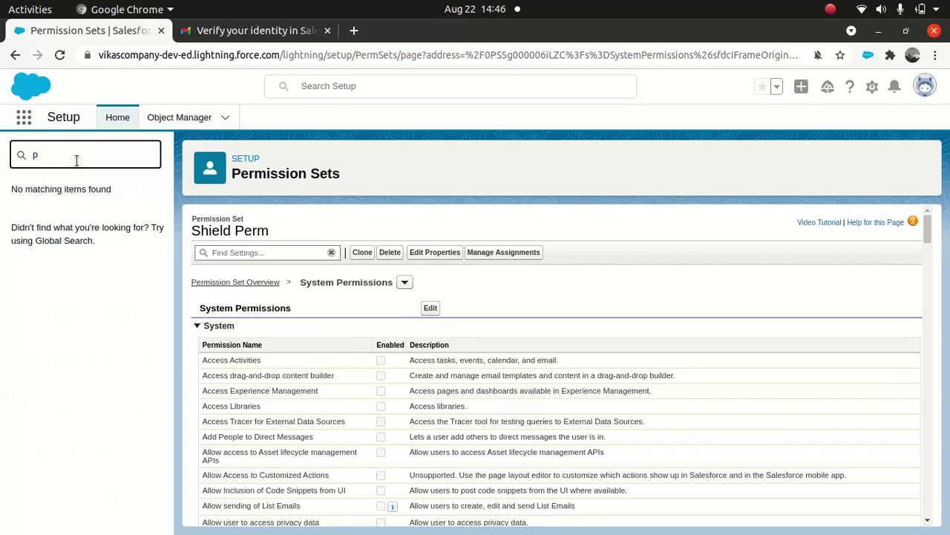
{"action": "type", "text": "lat"}
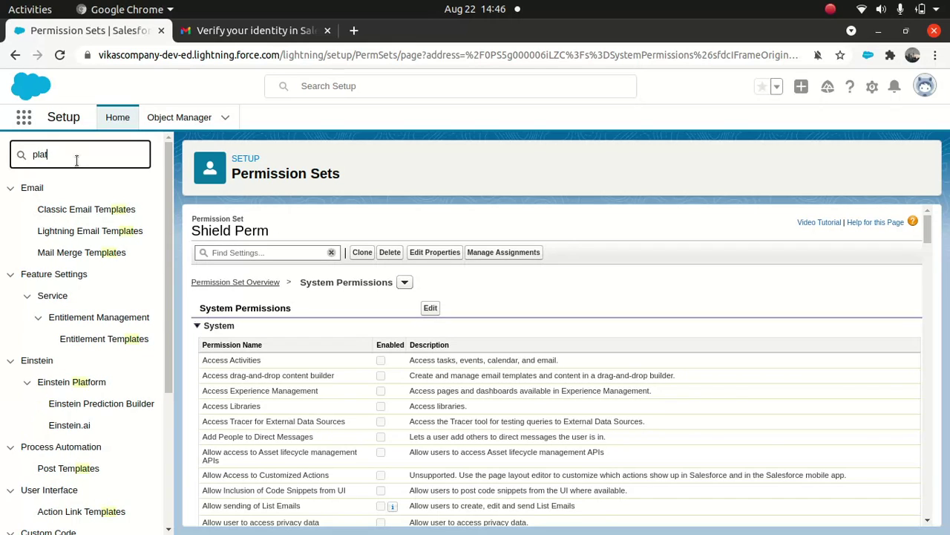
{"action": "type", "text": "form enc"}
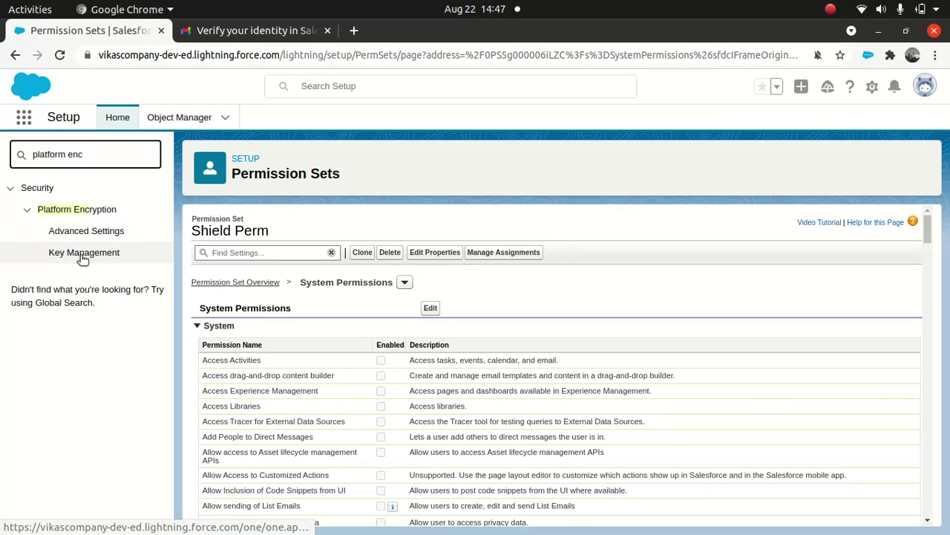
Step: Open the Key Management page under Platform Encryption to check whether a tenant secret can be generated
{"action": "left_click", "coordinate": [84, 254]}
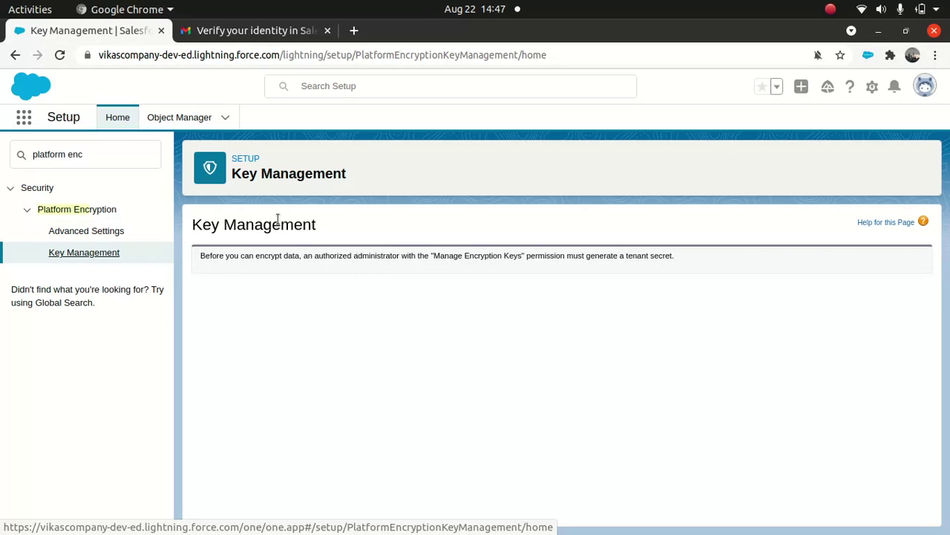
{"action": "left_click", "coordinate": [235, 57]}
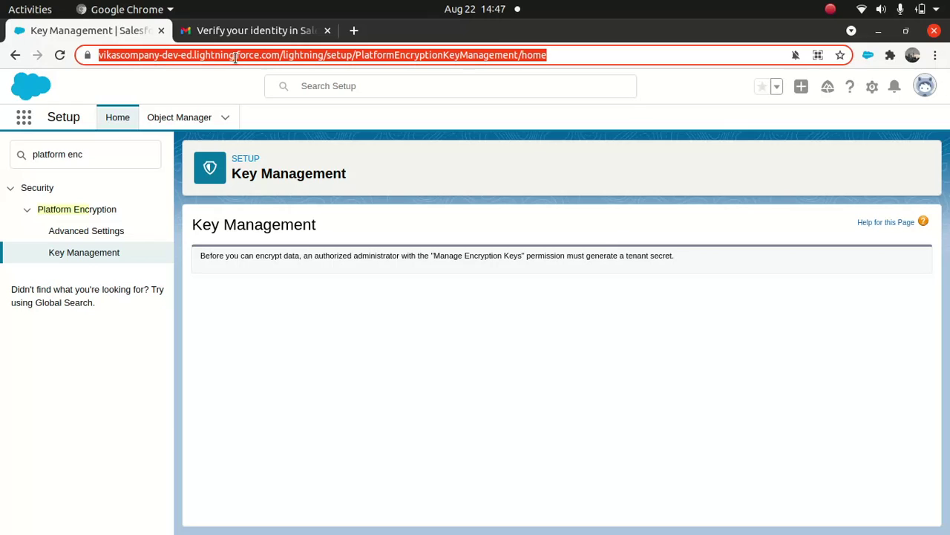
Step: Find Permission Sets by searching the setup options for "perm", filter the list by S and open the Shield Perm set
{"action": "left_click", "coordinate": [88, 154]}
{"action": "key", "text": "ctrl+a"}
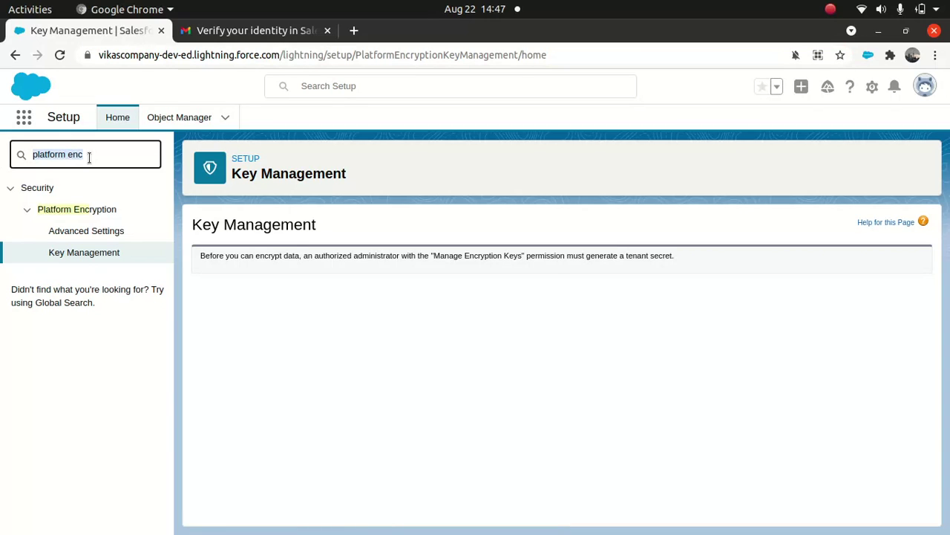
{"action": "type", "text": "perm"}
{"action": "left_click", "coordinate": [88, 232]}
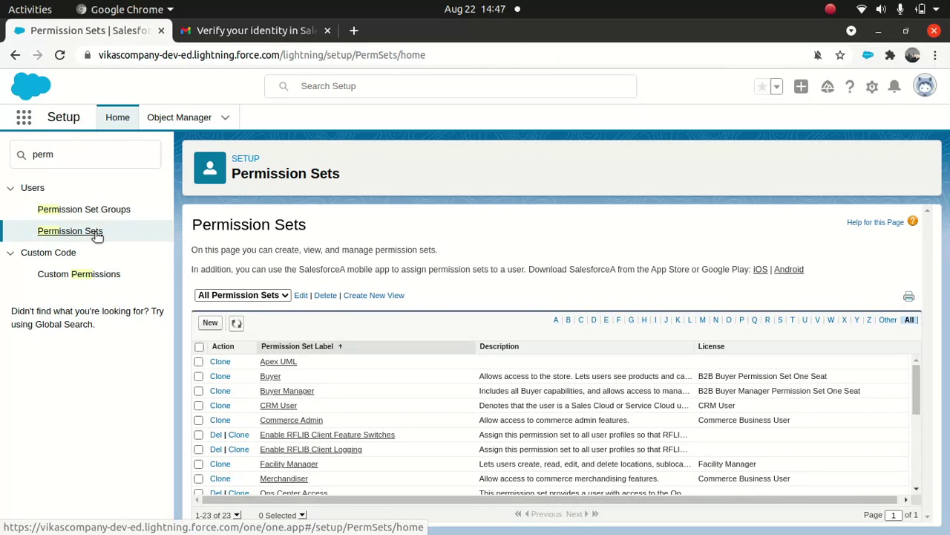
{"action": "left_click", "coordinate": [781, 322]}
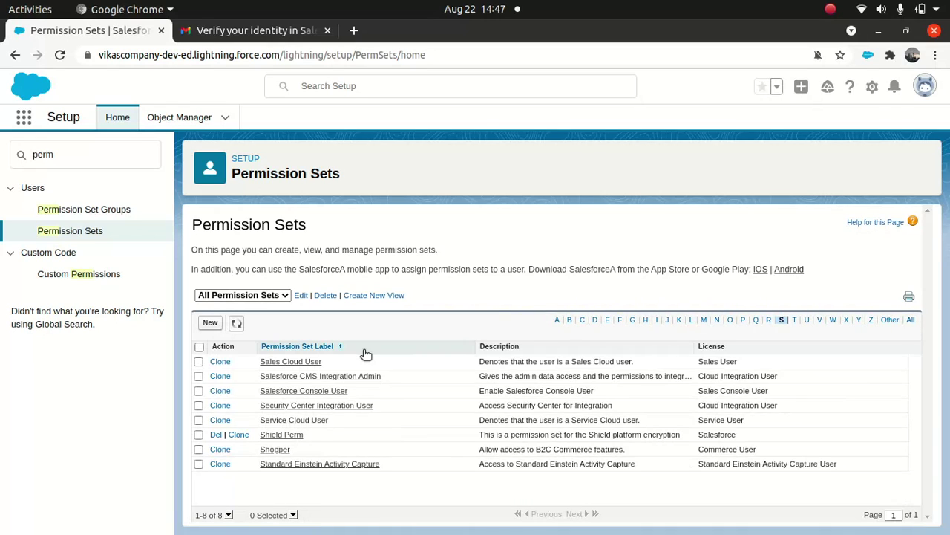
{"action": "left_click", "coordinate": [271, 435]}
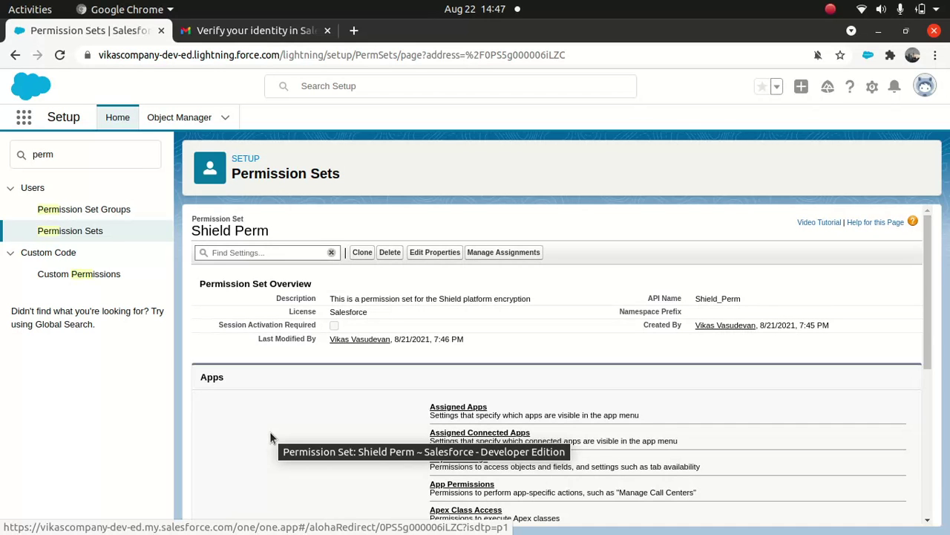
Step: Assign the Shield Perm permission set to the System Administrator user and finish the assignment
{"action": "left_click", "coordinate": [484, 256]}
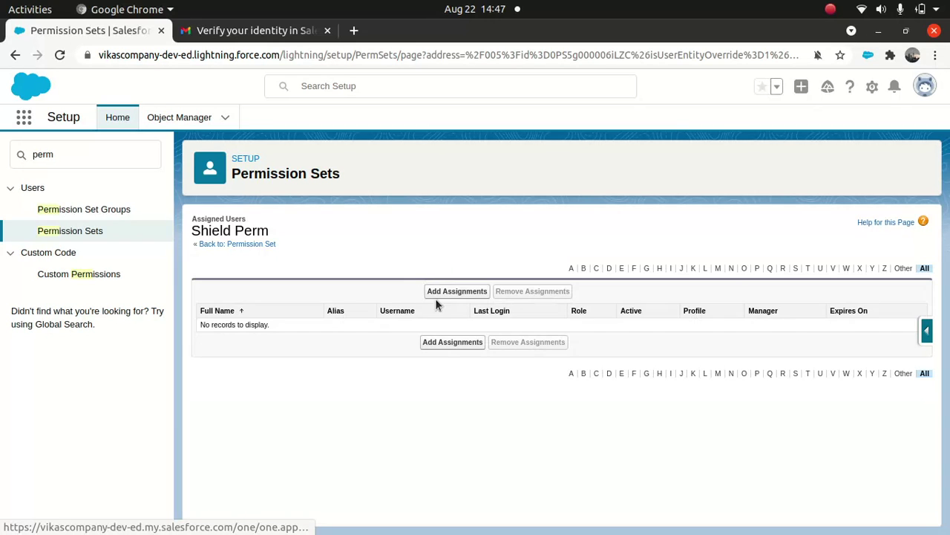
{"action": "left_click", "coordinate": [452, 293]}
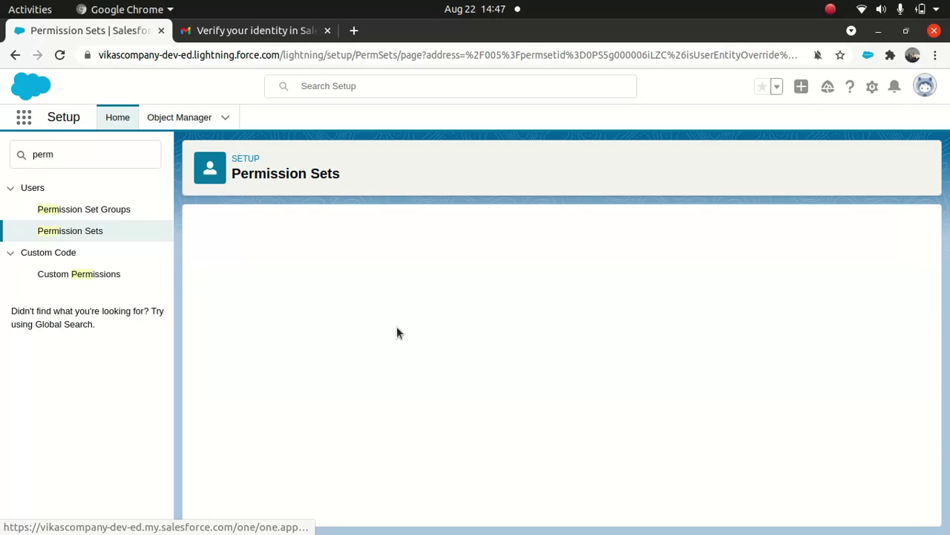
{"action": "left_click", "coordinate": [207, 455]}
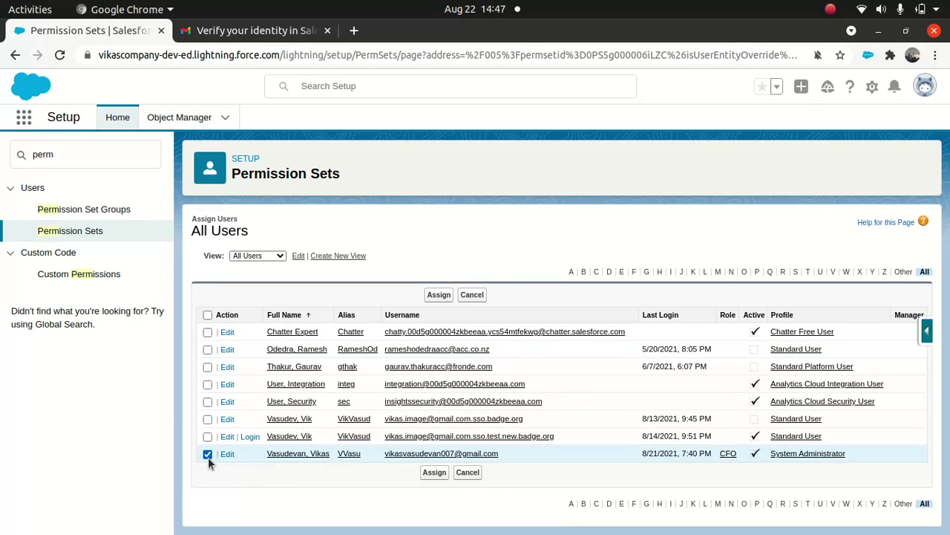
{"action": "left_click", "coordinate": [435, 473]}
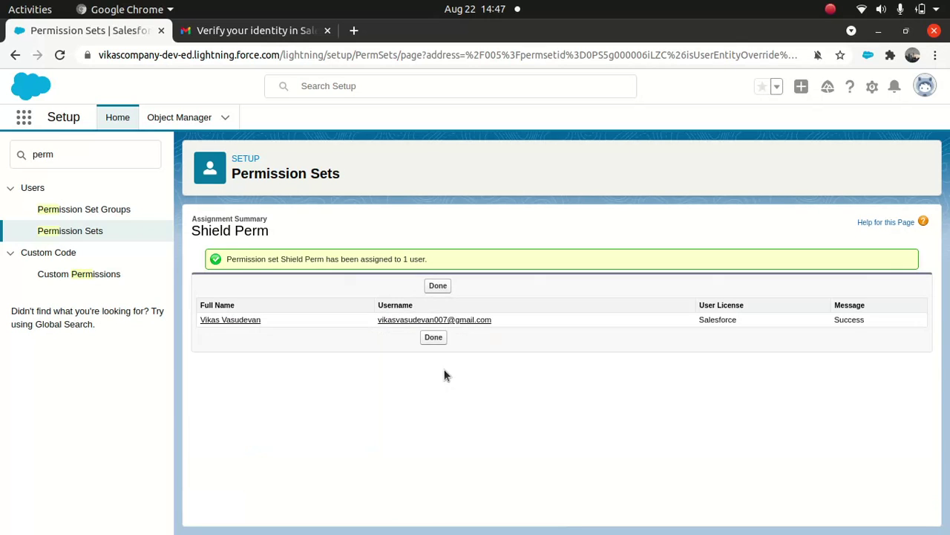
{"action": "left_click", "coordinate": [434, 338]}
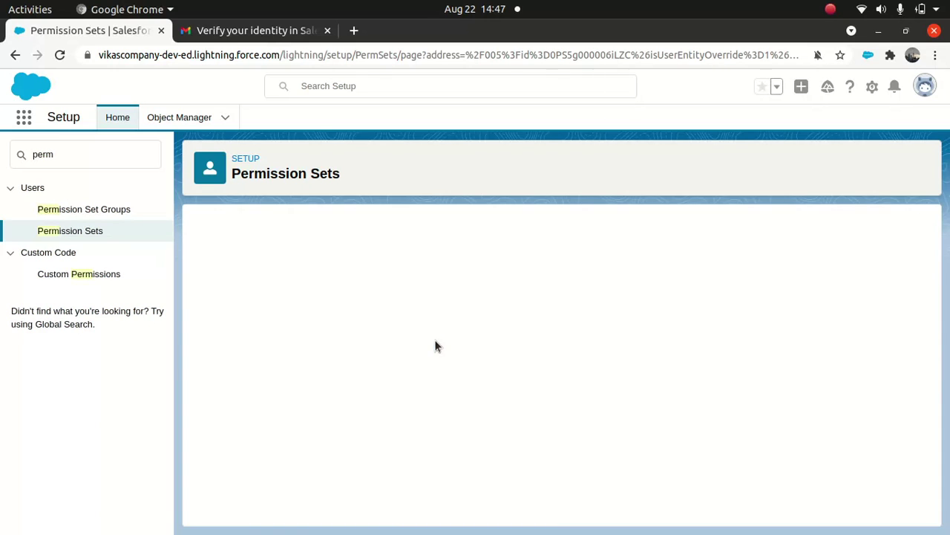
Step: Reload the setup page and search the setup options for "platform enc"
{"action": "left_click", "coordinate": [216, 56]}
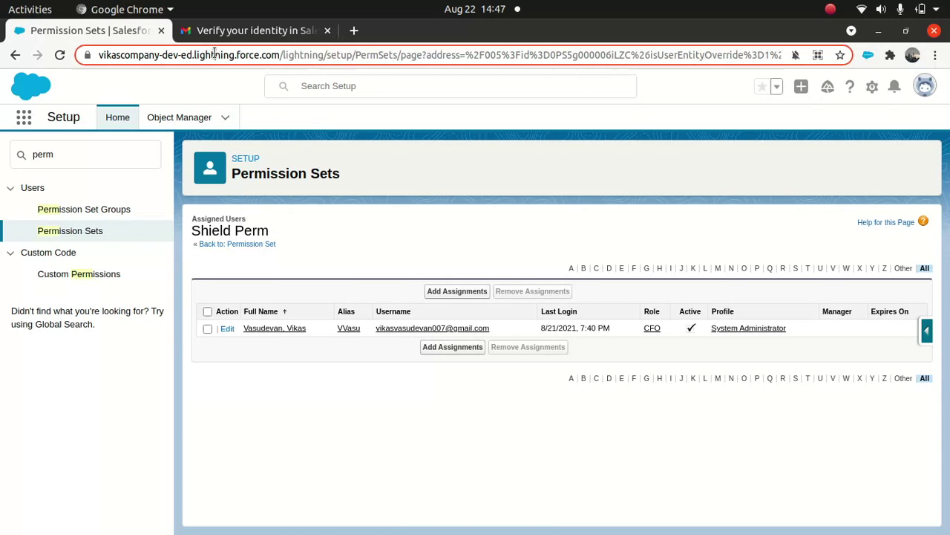
{"action": "key", "text": "Return"}
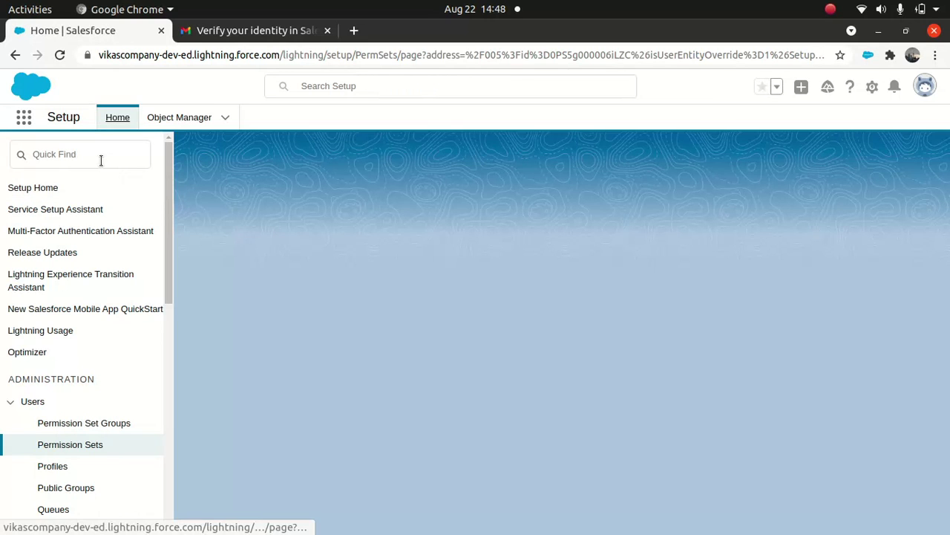
{"action": "left_click", "coordinate": [97, 161]}
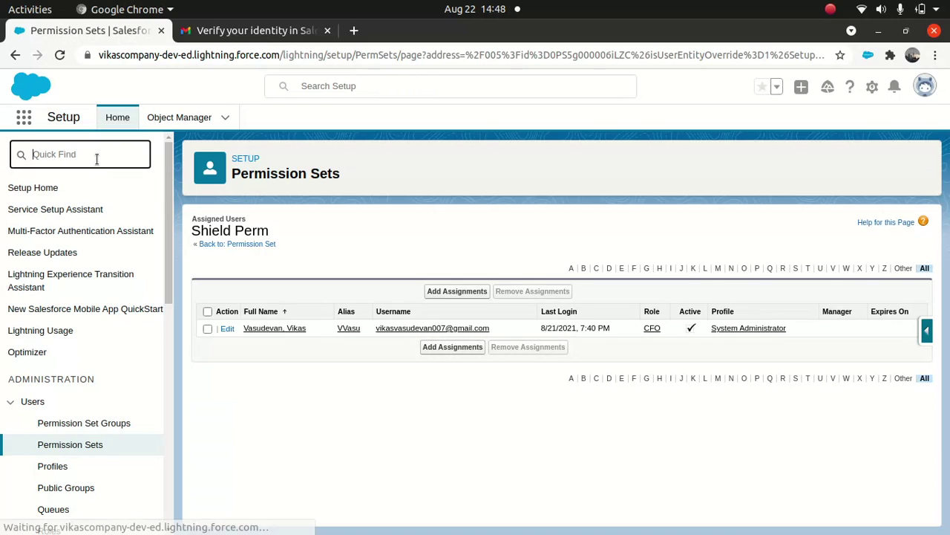
{"action": "type", "text": "platform enc"}
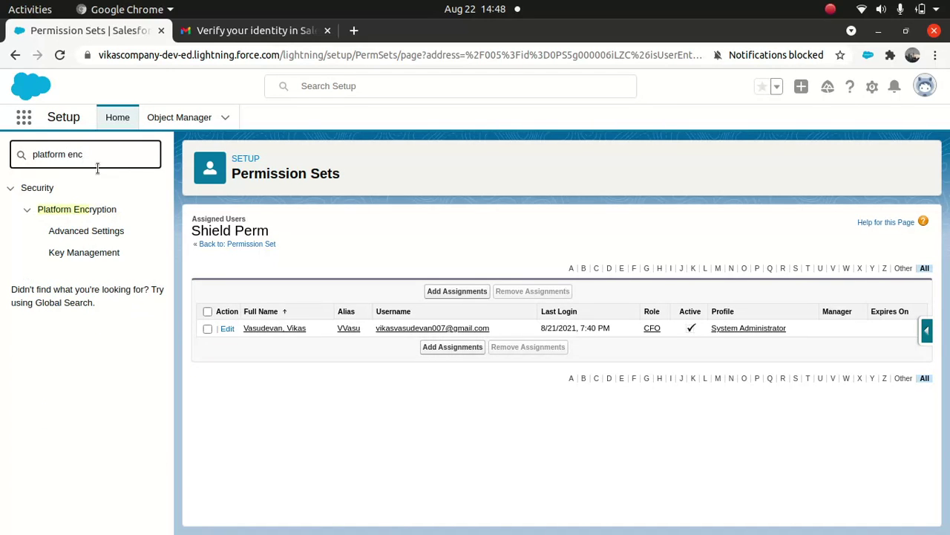
Step: Open the Key Management page and generate a tenant secret
{"action": "left_click", "coordinate": [95, 253]}
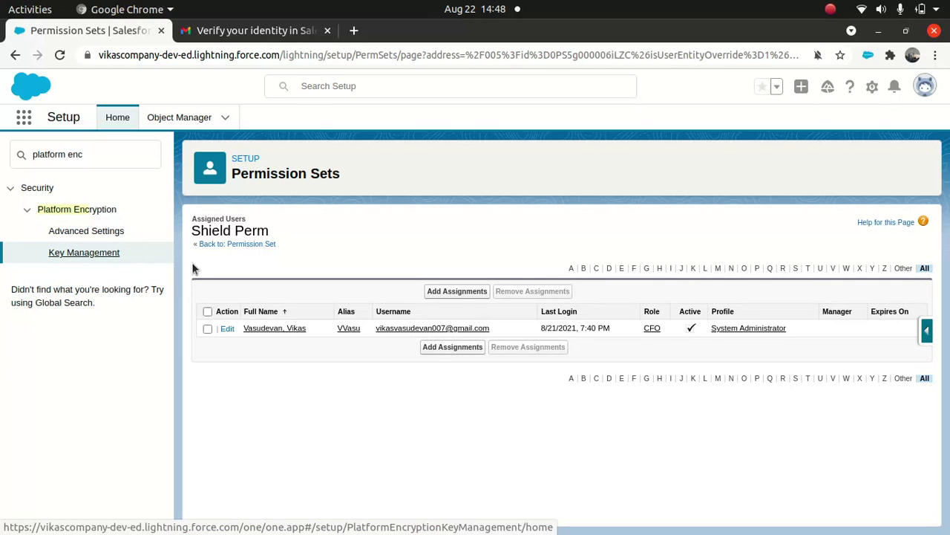
{"action": "left_click", "coordinate": [89, 256]}
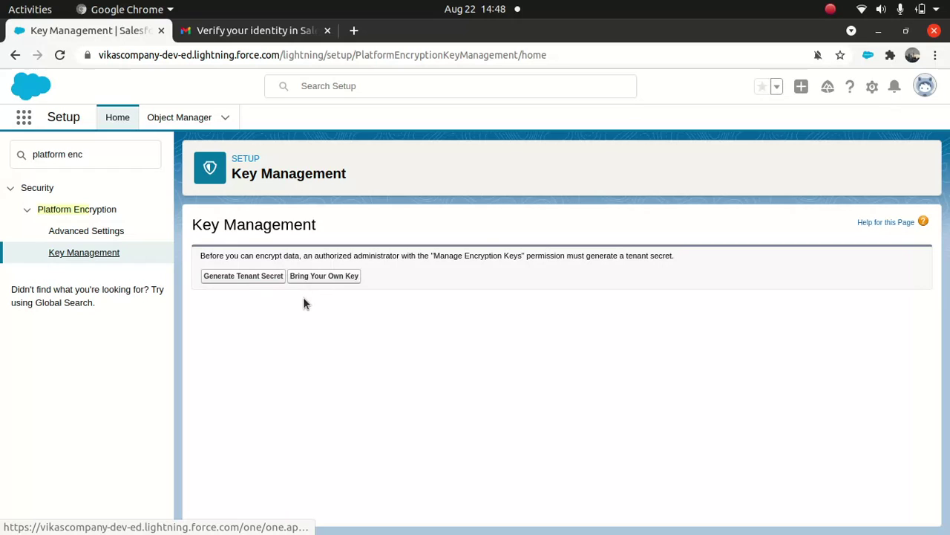
{"action": "left_click", "coordinate": [248, 278]}
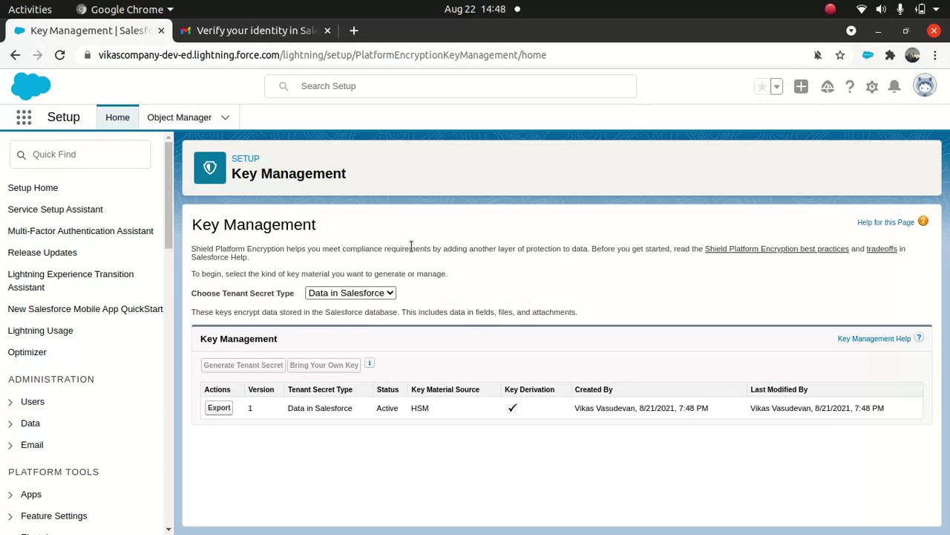
Step: Search the setup options for "platform enc" and open the Encryption Policy page
{"action": "left_click", "coordinate": [75, 156]}
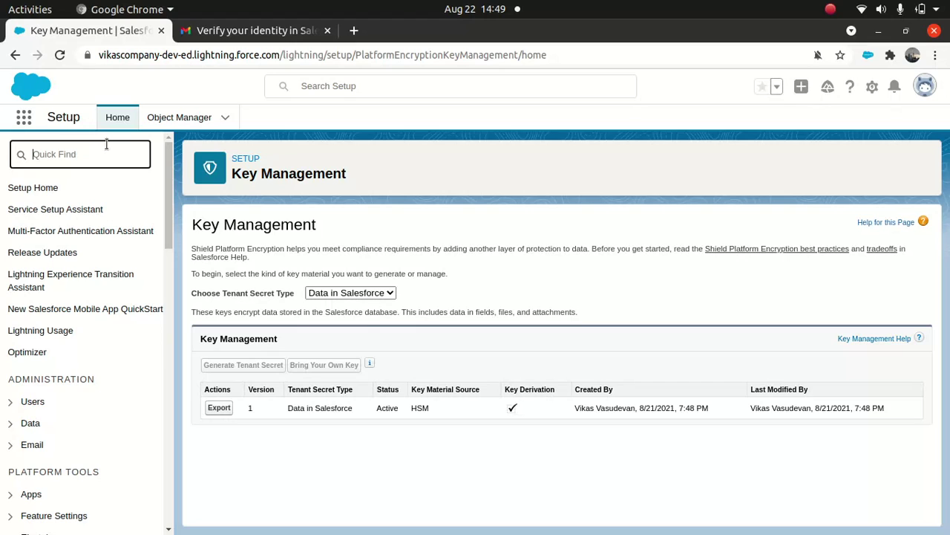
{"action": "type", "text": "plat"}
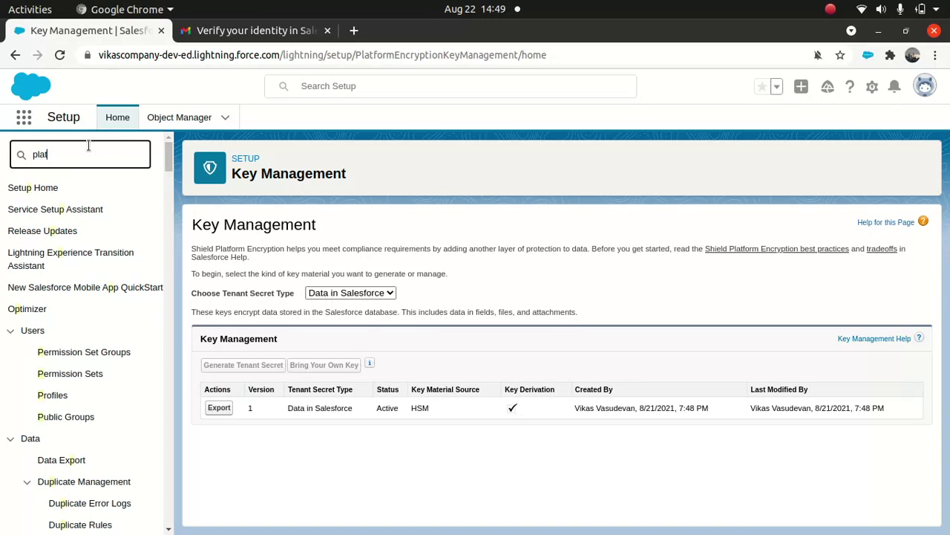
{"action": "type", "text": "form enc"}
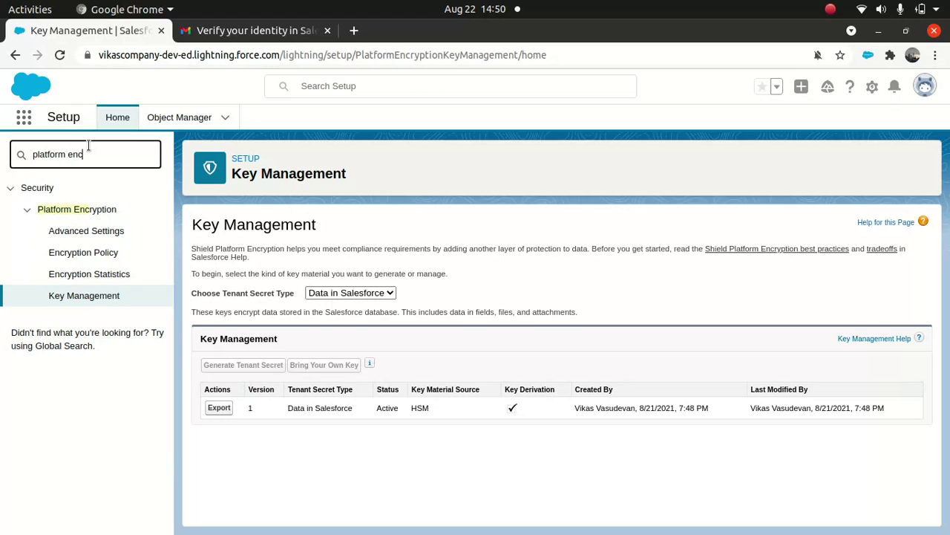
{"action": "left_click", "coordinate": [75, 254]}
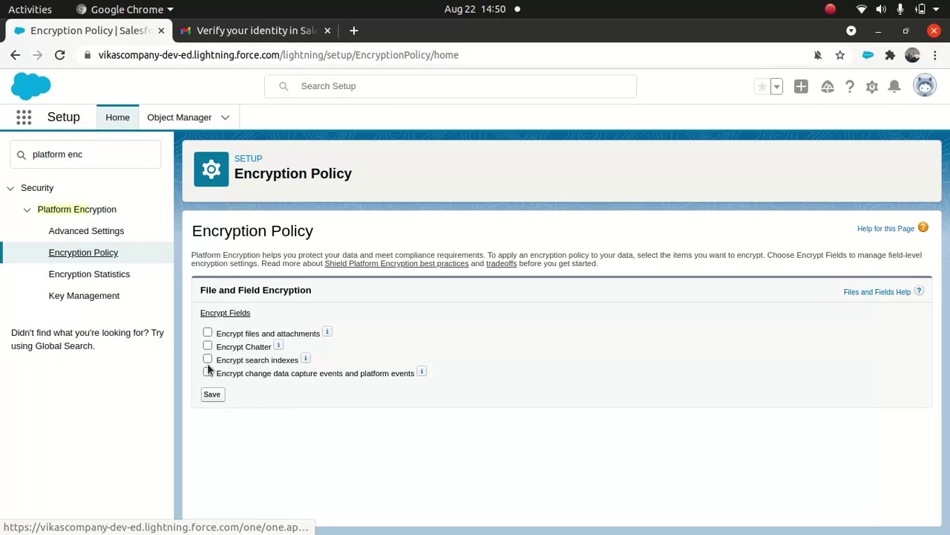
Step: Read the explanations of the files and attachments, Chatter, search indexes and change data capture event encryption options
{"action": "mouse_move", "coordinate": [325, 335]}
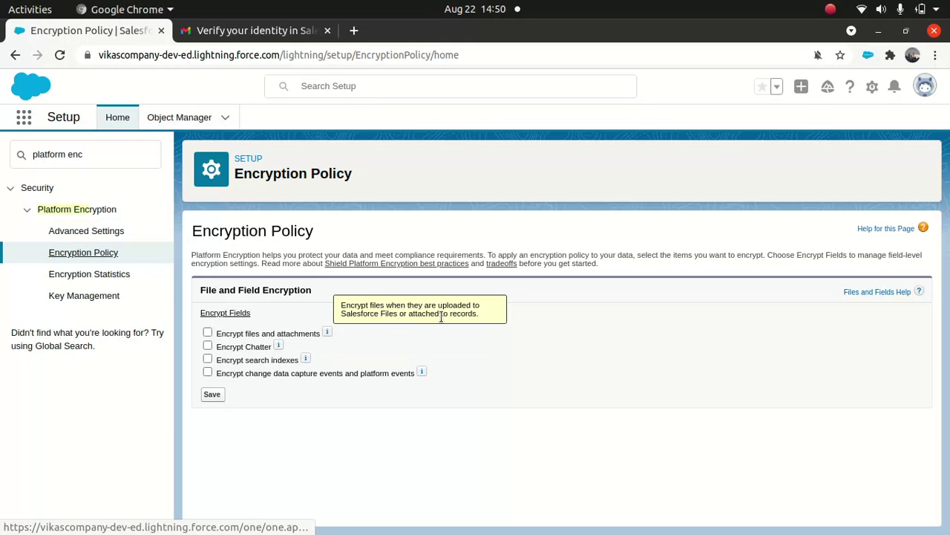
{"action": "mouse_move", "coordinate": [279, 347]}
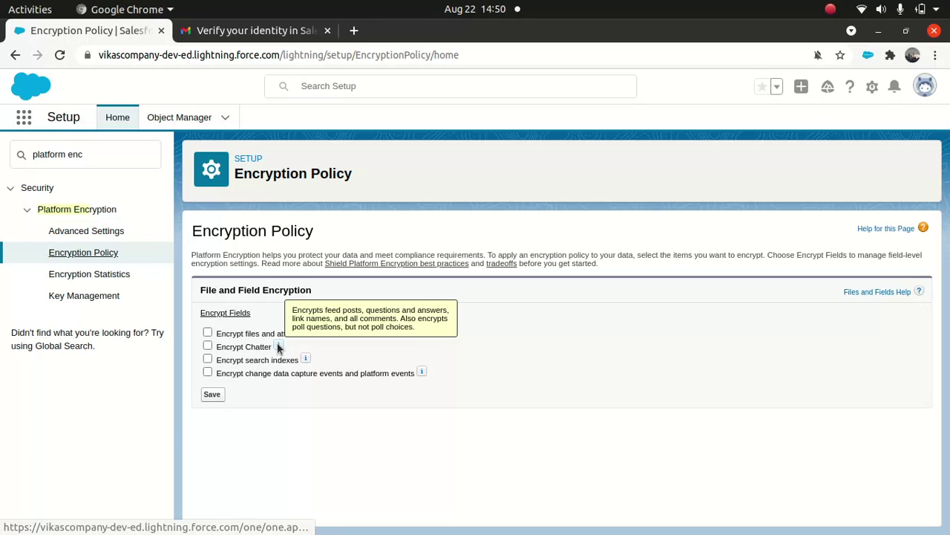
{"action": "mouse_move", "coordinate": [304, 361]}
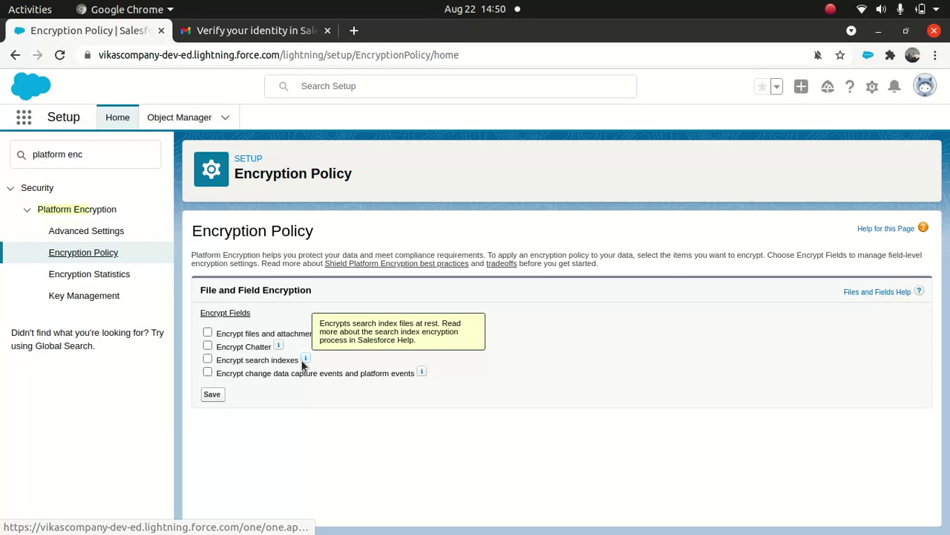
{"action": "mouse_move", "coordinate": [419, 376]}
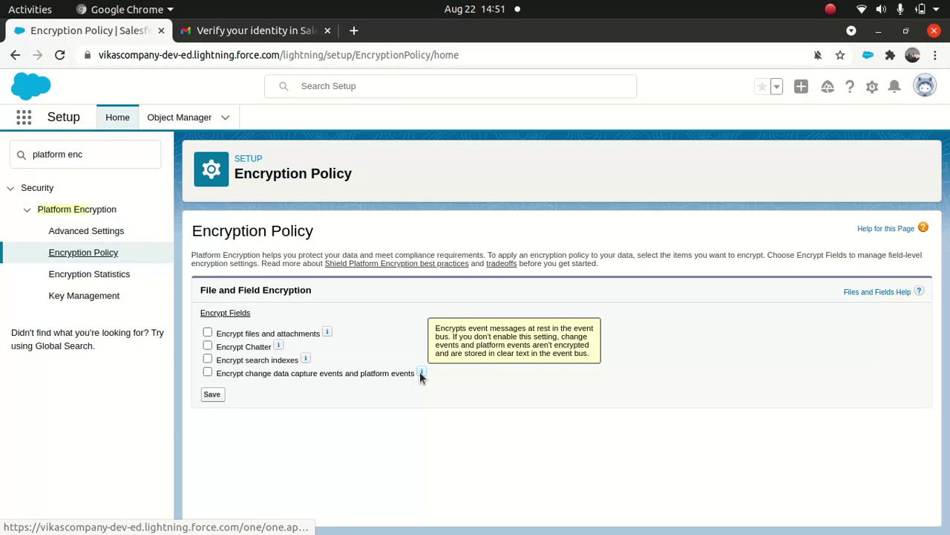
Step: Open the Encrypt Fields page from the encryption policy and start editing the standard field selection
{"action": "left_click", "coordinate": [225, 313]}
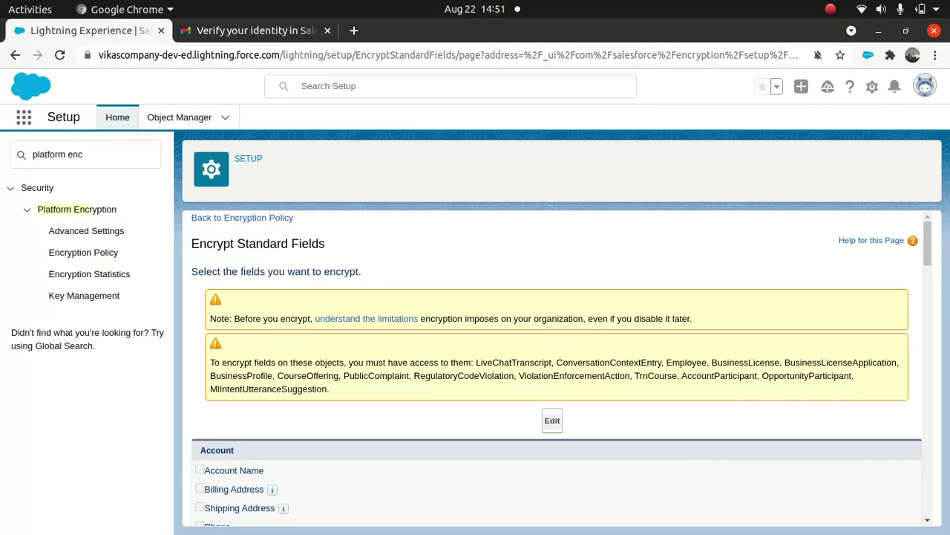
{"action": "left_click_drag", "start_coordinate": [925, 245], "coordinate": [923, 265]}
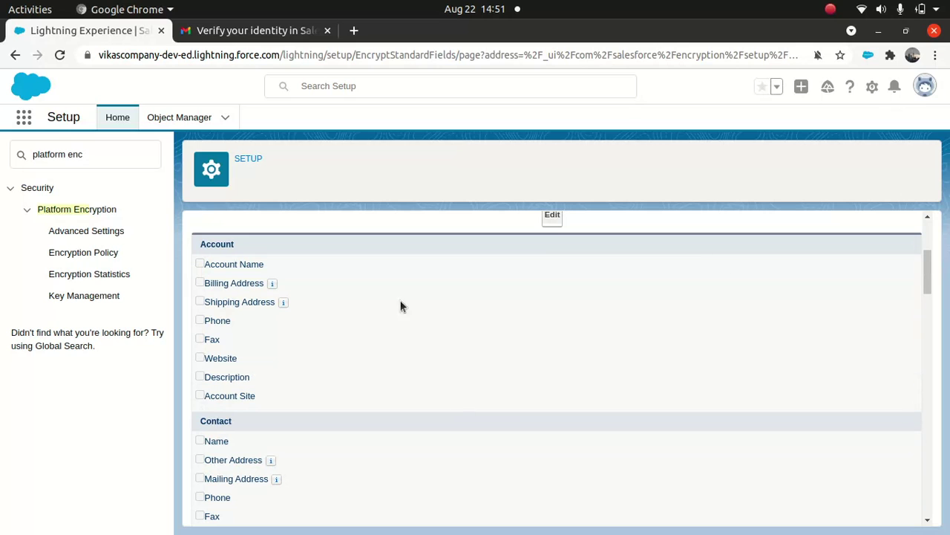
{"action": "left_click", "coordinate": [552, 218]}
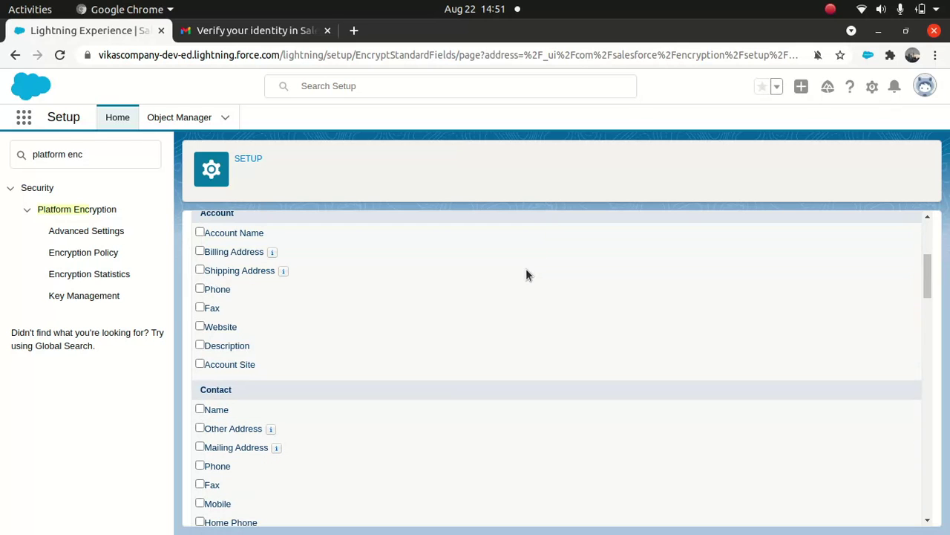
Step: Enable encryption for the Contact fields Other Address, Mailing Address, Phone, Fax and Mobile, and save the selection
{"action": "mouse_move", "coordinate": [928, 291]}
{"action": "left_mouse_down"}
{"action": "mouse_move", "coordinate": [928, 276]}
{"action": "mouse_move", "coordinate": [918, 289]}
{"action": "mouse_move", "coordinate": [928, 272]}
{"action": "mouse_move", "coordinate": [925, 295]}
{"action": "left_mouse_up"}
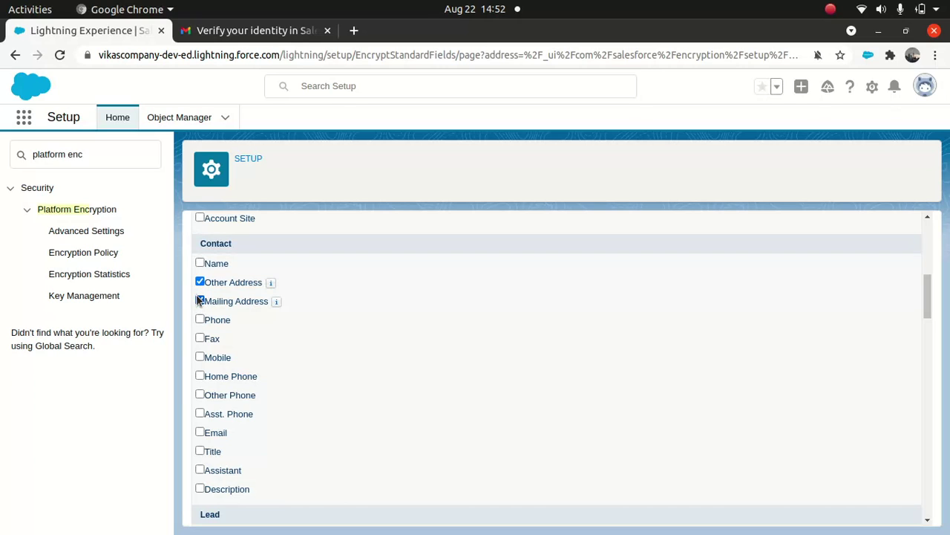
{"action": "left_click", "coordinate": [199, 432]}
{"action": "left_click", "coordinate": [199, 319]}
{"action": "left_click", "coordinate": [199, 339]}
{"action": "left_click", "coordinate": [199, 357]}
{"action": "left_click_drag", "start_coordinate": [928, 297], "coordinate": [937, 246]}
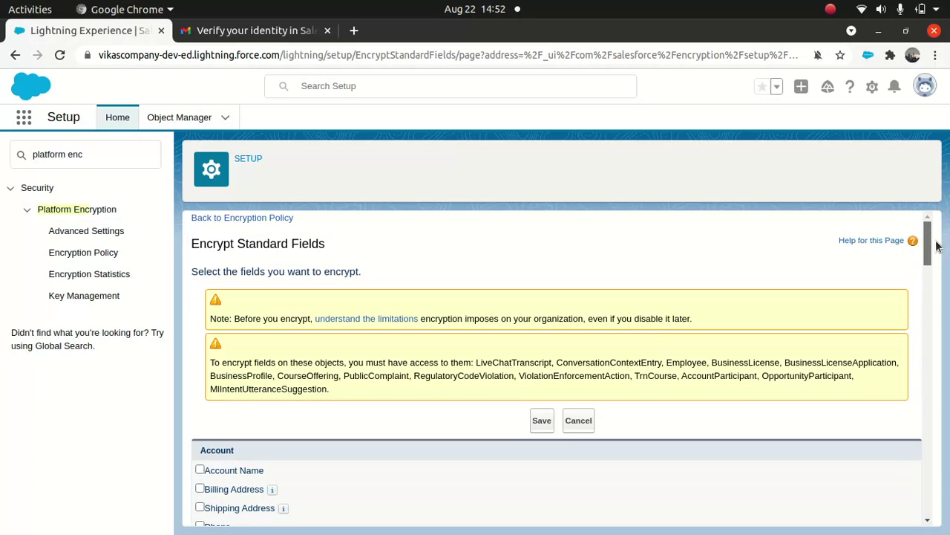
{"action": "left_click", "coordinate": [542, 421]}
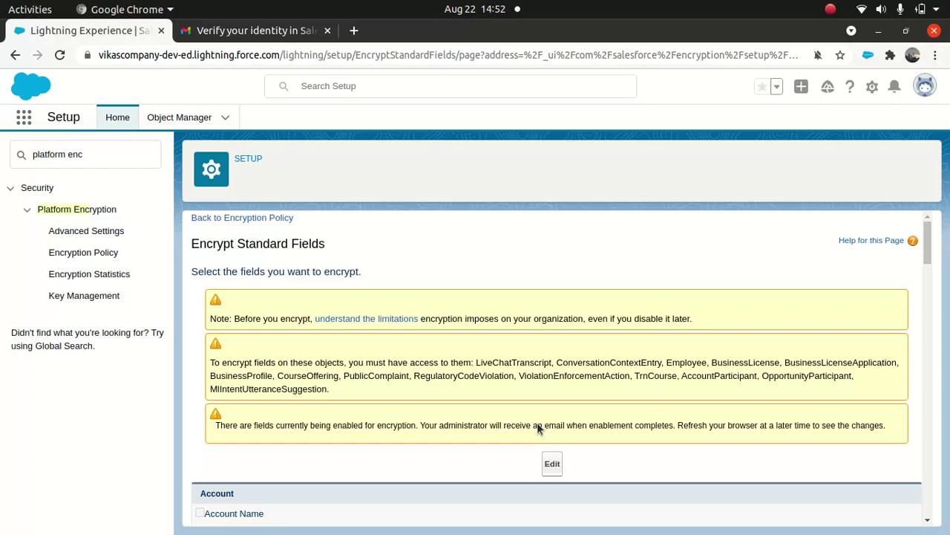
Step: Check the encryption status of the selected Contact fields, then reload the page and check them again
{"action": "left_click_drag", "start_coordinate": [927, 246], "coordinate": [925, 297]}
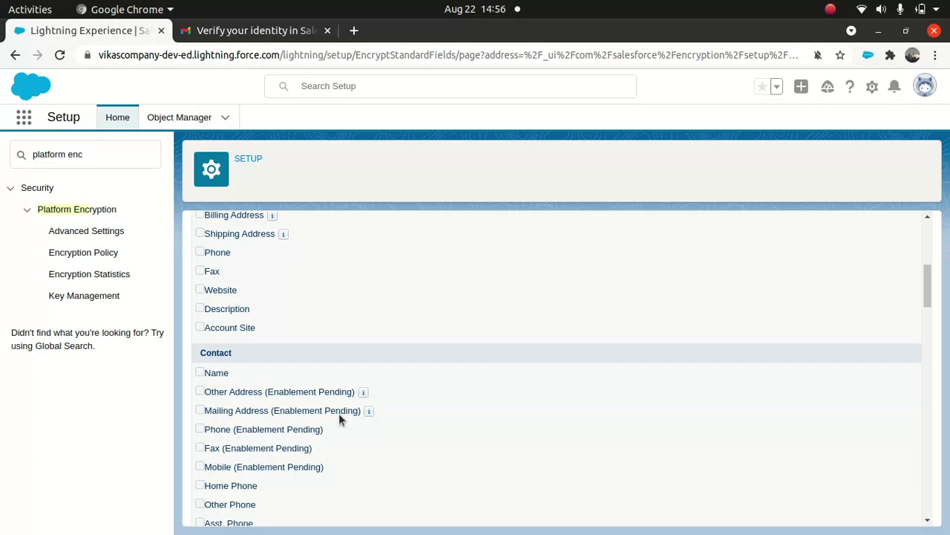
{"action": "left_click", "coordinate": [405, 55]}
{"action": "key", "text": "Return"}
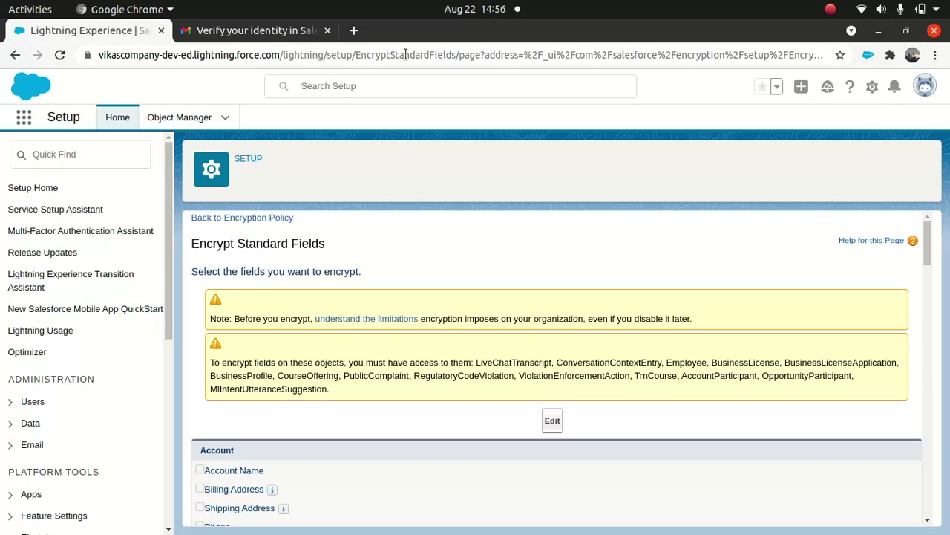
{"action": "left_click_drag", "start_coordinate": [927, 258], "coordinate": [924, 299]}
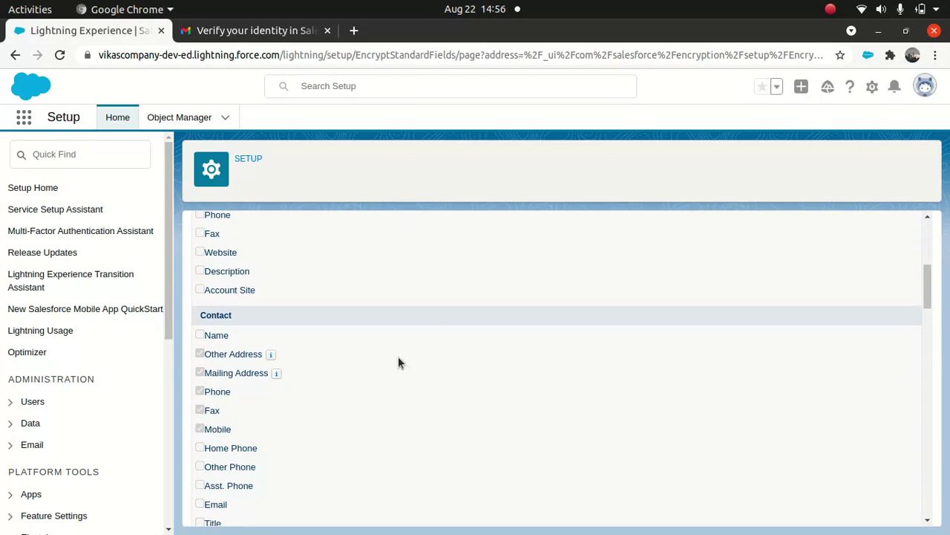
Step: Open the Developer Console, maximize its window and close the SAMLJIT.apxc class file
{"action": "left_click", "coordinate": [874, 88]}
{"action": "left_click", "coordinate": [810, 190]}
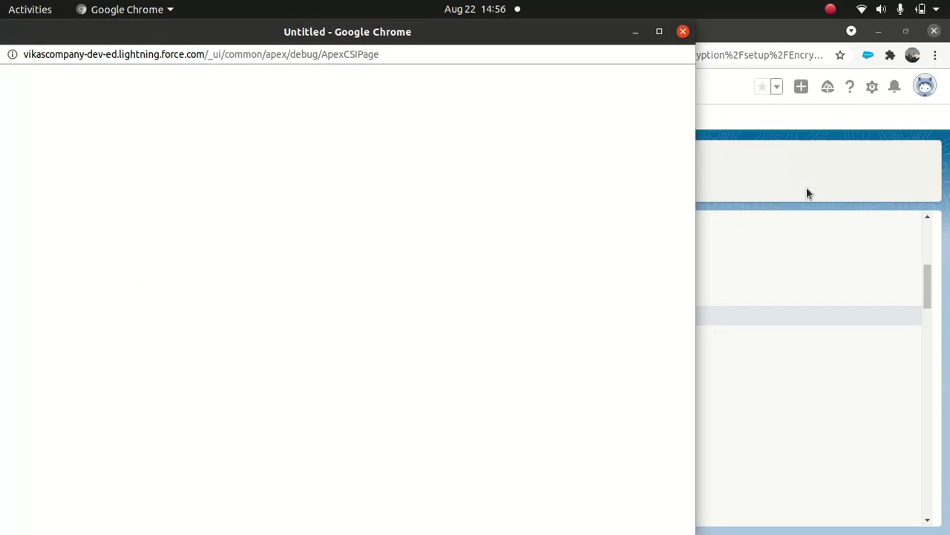
{"action": "left_click", "coordinate": [661, 31]}
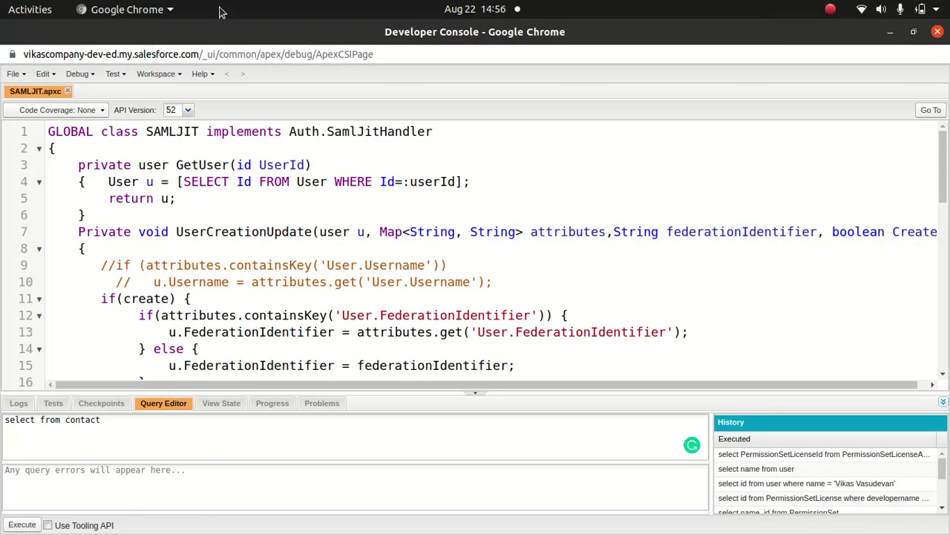
{"action": "left_click", "coordinate": [67, 91]}
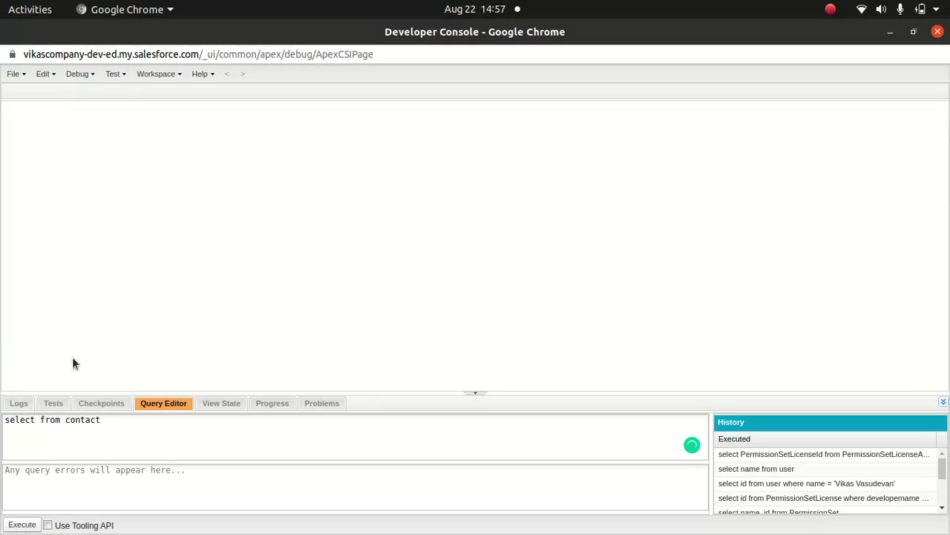
Step: Complete the Contact query in the Query Editor as "select id from contact"
{"action": "left_click", "coordinate": [42, 421]}
{"action": "type", "text": "id"}
{"action": "left_click", "coordinate": [156, 424]}
Step: Switch back to Salesforce Setup, search the Object Manager for "contact" and open the Contact object
{"action": "mouse_move", "coordinate": [520, 531]}
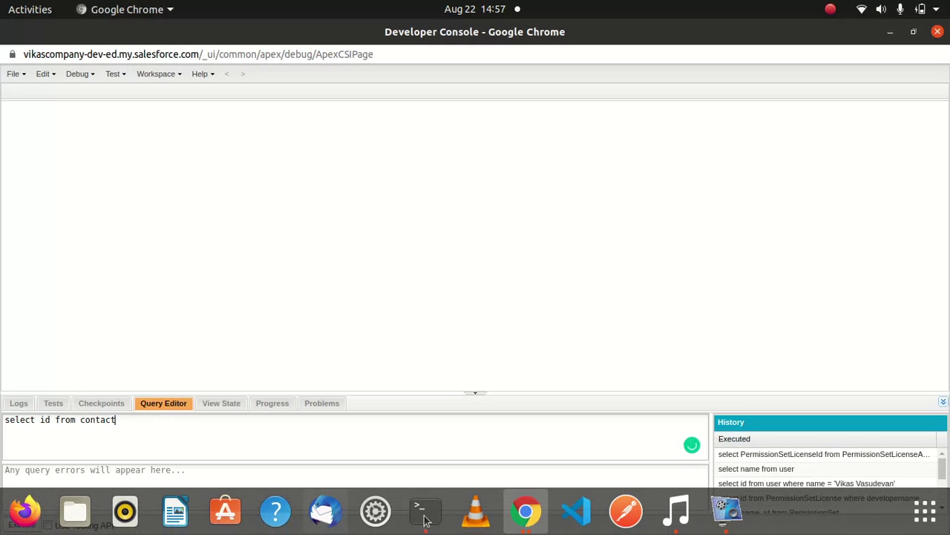
{"action": "left_click", "coordinate": [524, 511]}
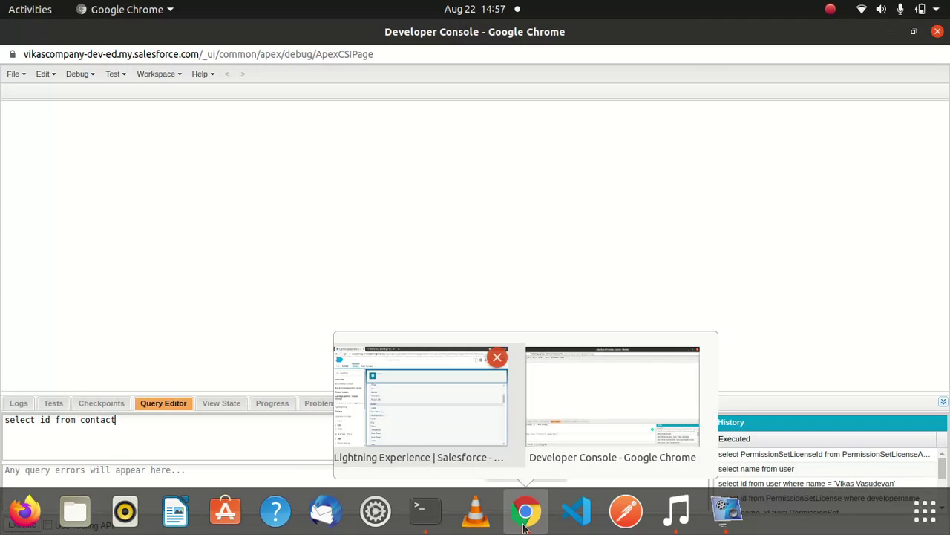
{"action": "left_click", "coordinate": [416, 397]}
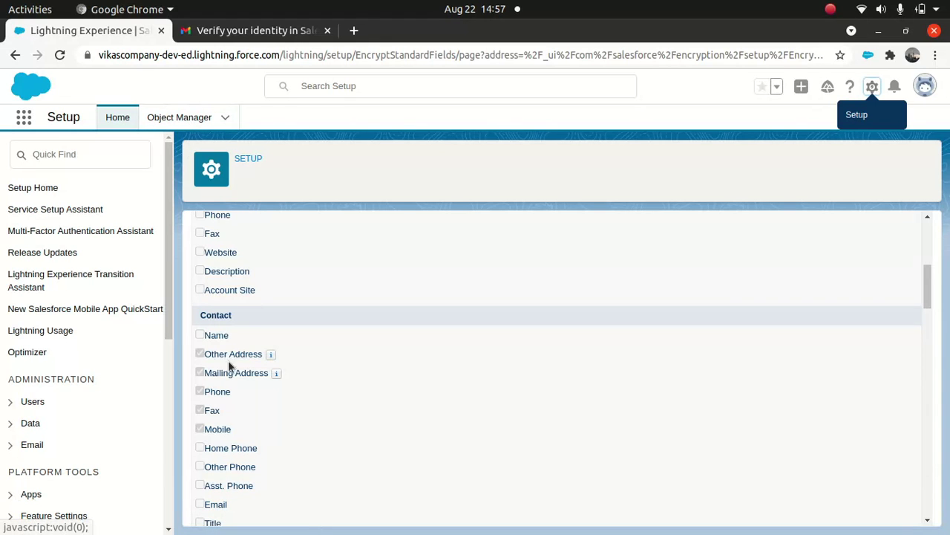
{"action": "mouse_move", "coordinate": [268, 357]}
{"action": "left_click", "coordinate": [170, 119]}
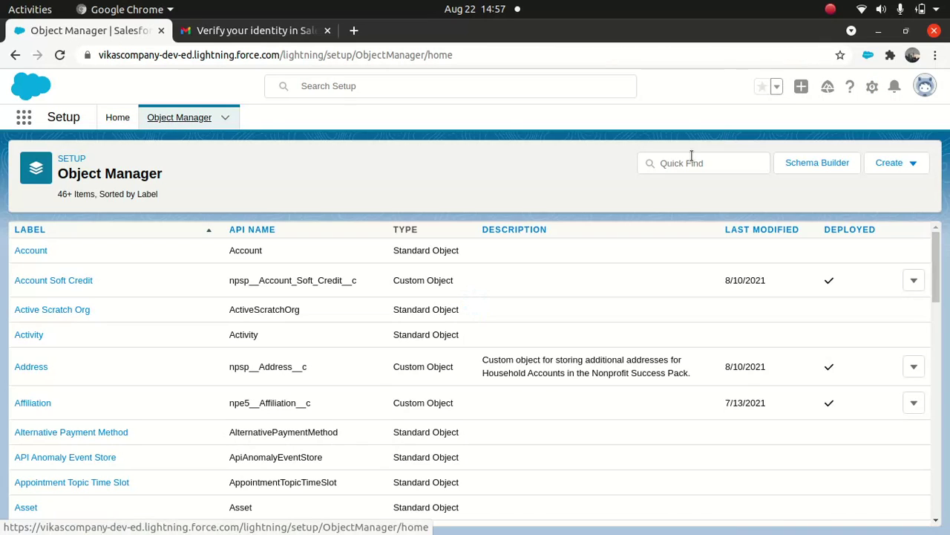
{"action": "left_click", "coordinate": [690, 161]}
{"action": "type", "text": "contact"}
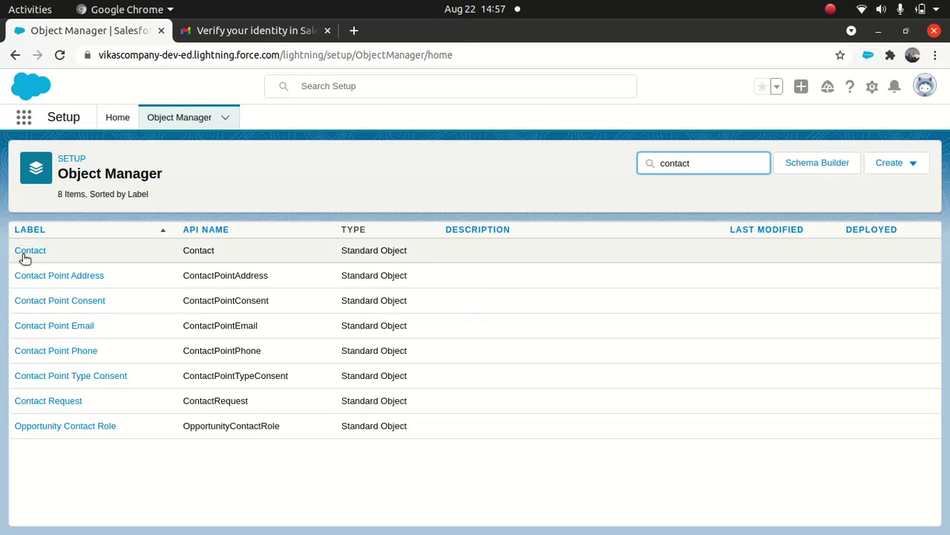
{"action": "left_click", "coordinate": [25, 253]}
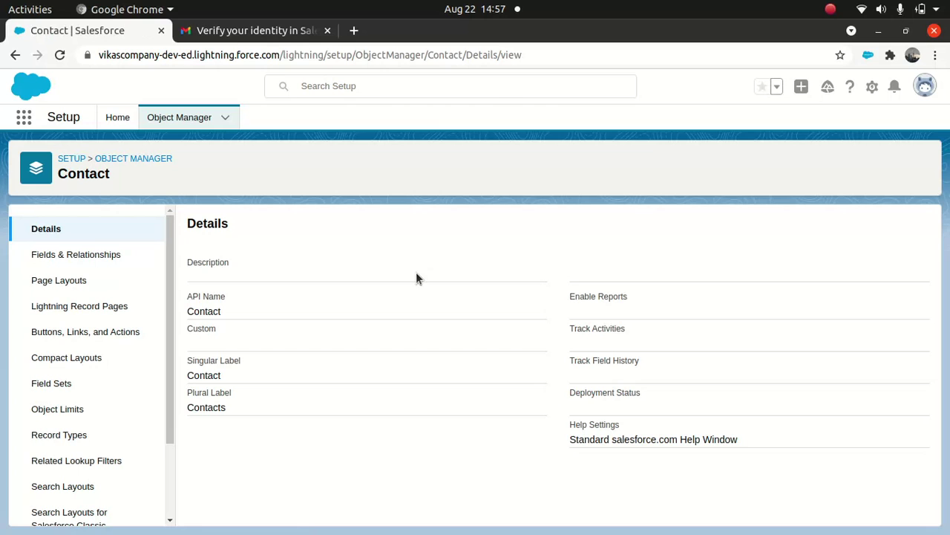
Step: Search the Contact object's fields and relationships for "mobile" and select the Mobile field's name, MobilePhone
{"action": "left_click", "coordinate": [110, 255]}
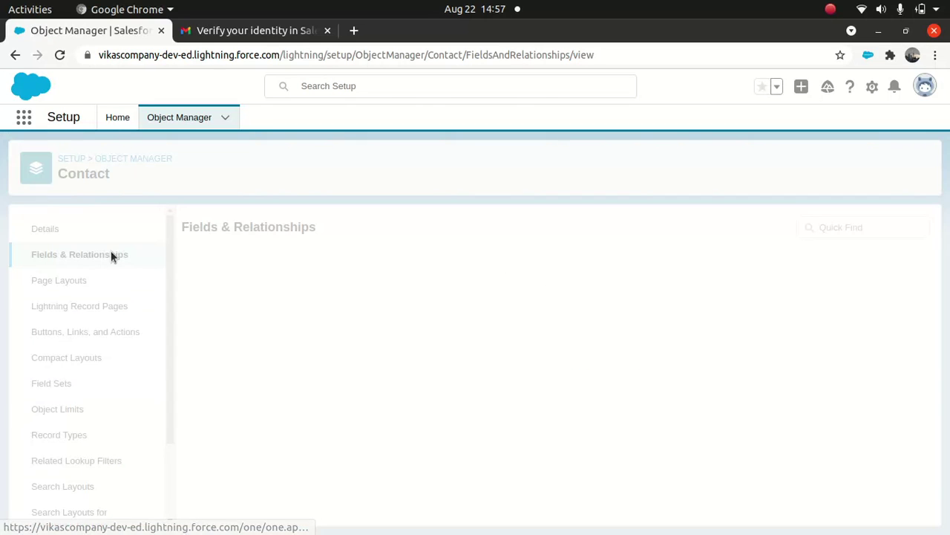
{"action": "left_click", "coordinate": [545, 230]}
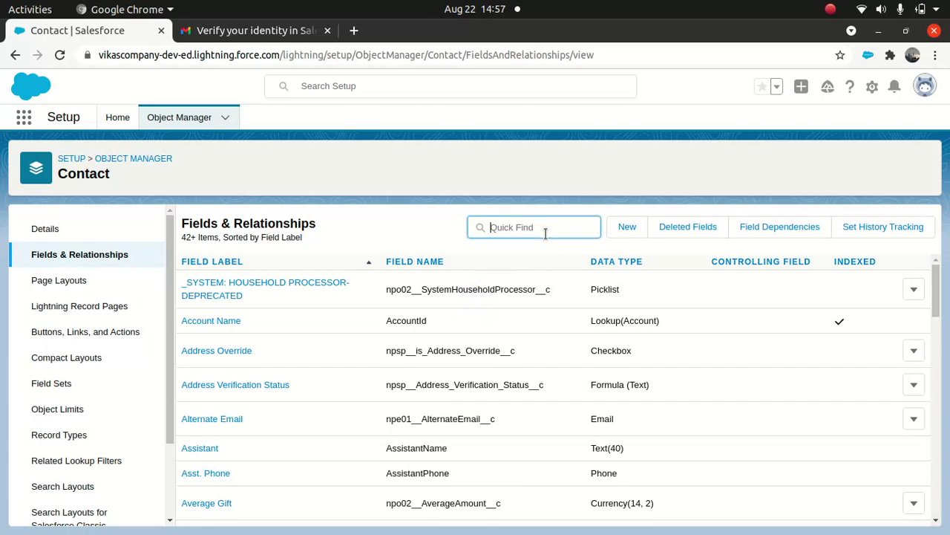
{"action": "type", "text": "mobile"}
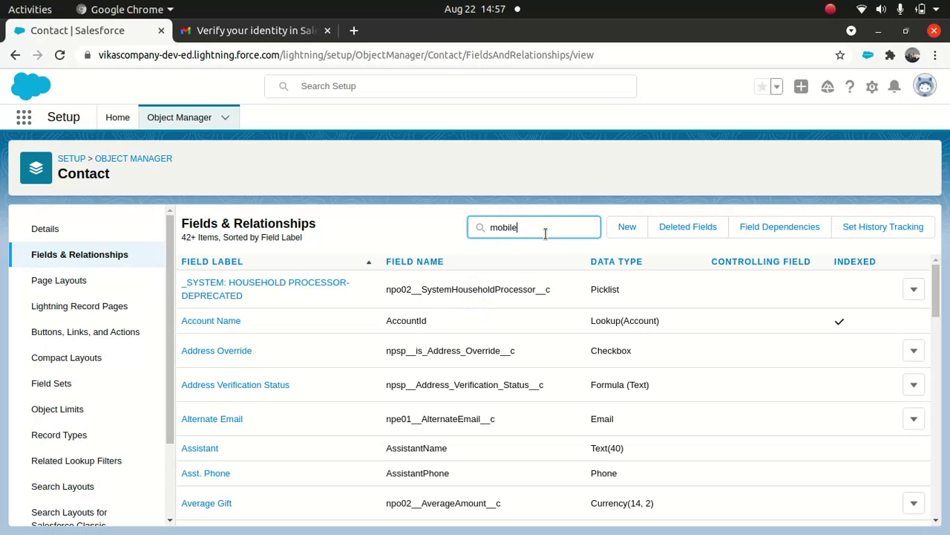
{"action": "double_click", "coordinate": [394, 285]}
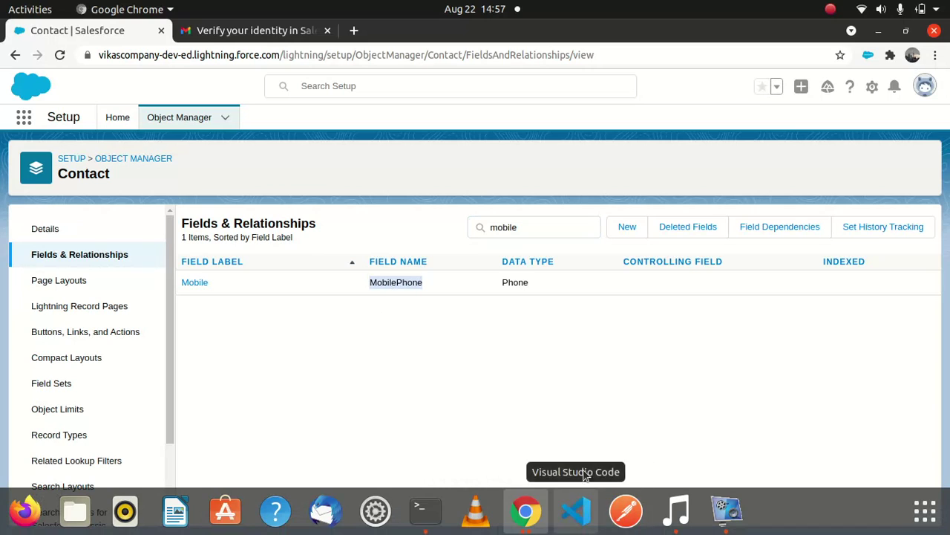
Step: Return to the Developer Console, add MobilePhone to the queried Contact fields and execute the query
{"action": "left_click", "coordinate": [540, 514]}
{"action": "left_click", "coordinate": [583, 387]}
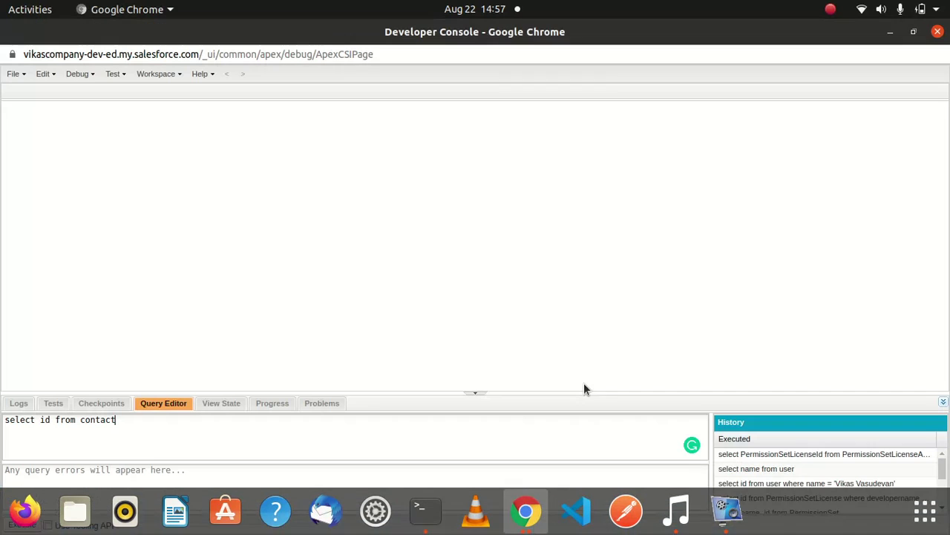
{"action": "left_click", "coordinate": [50, 420]}
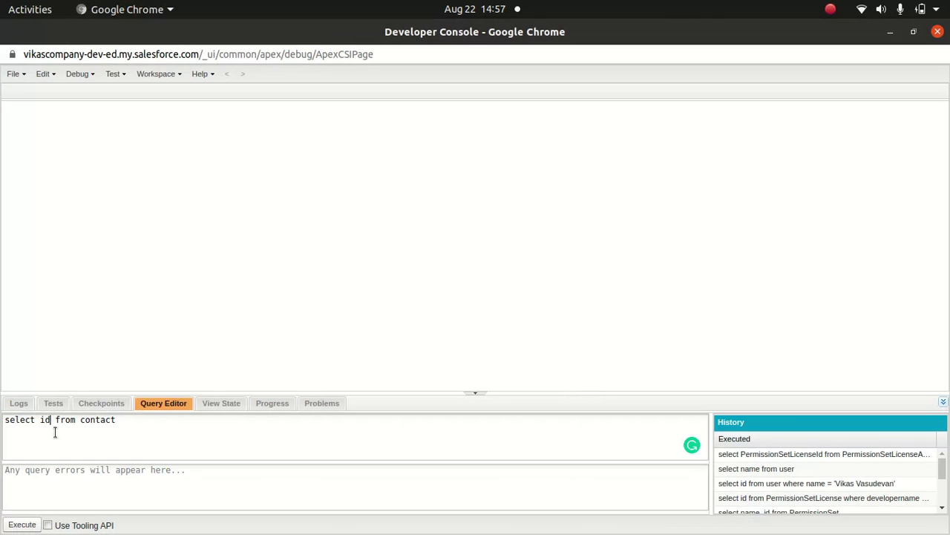
{"action": "type", "text": ",MobilePhone"}
{"action": "left_click", "coordinate": [22, 524]}
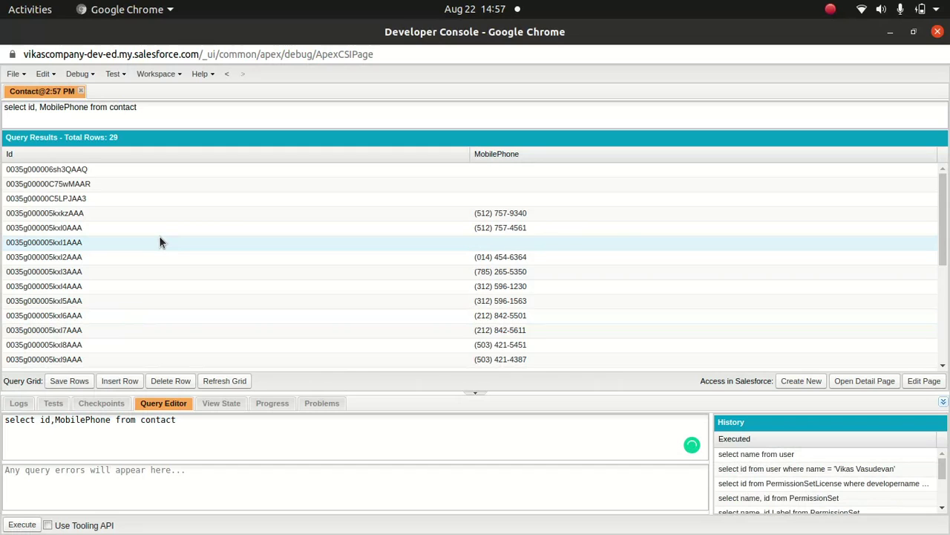
Step: Try to sort the Contact query by adding "order by MobilePhone" and executing it
{"action": "left_click", "coordinate": [204, 420]}
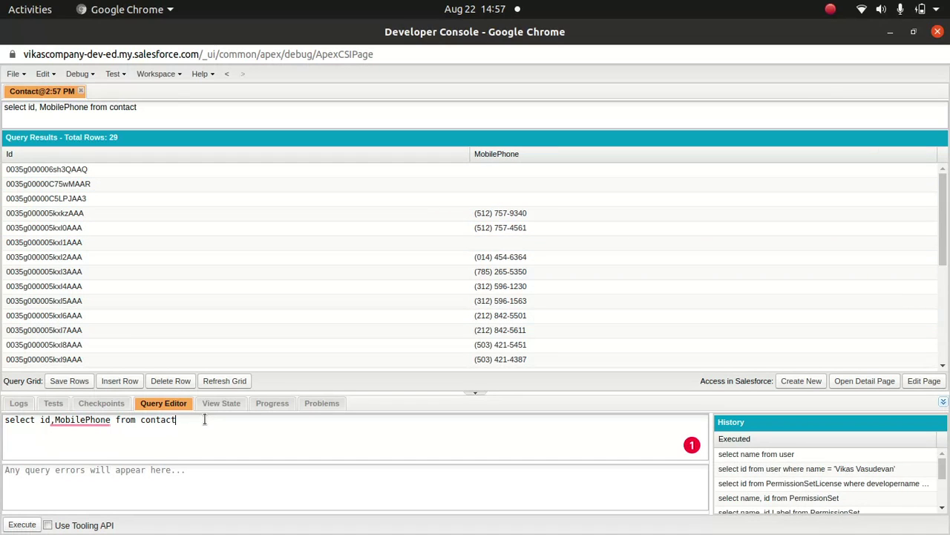
{"action": "type", "text": "order by MobilePhone"}
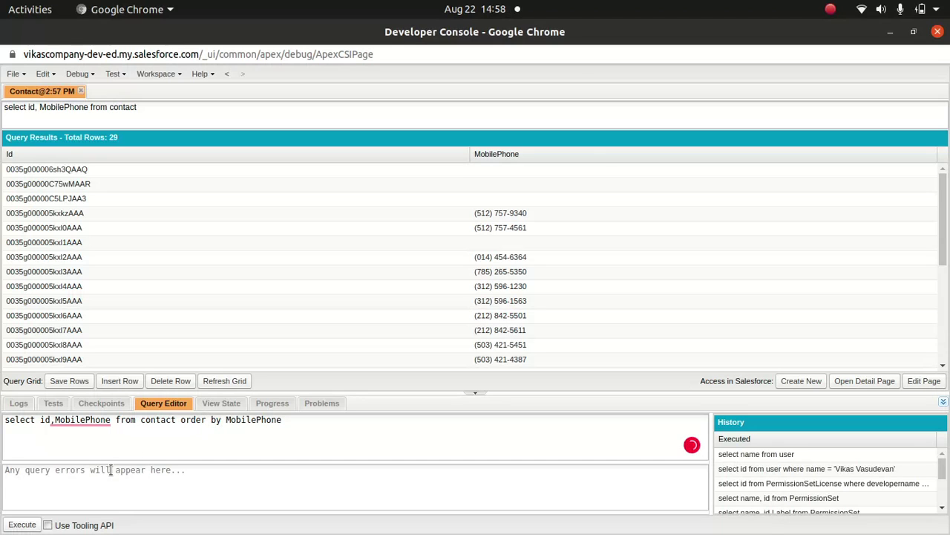
{"action": "left_click", "coordinate": [22, 525]}
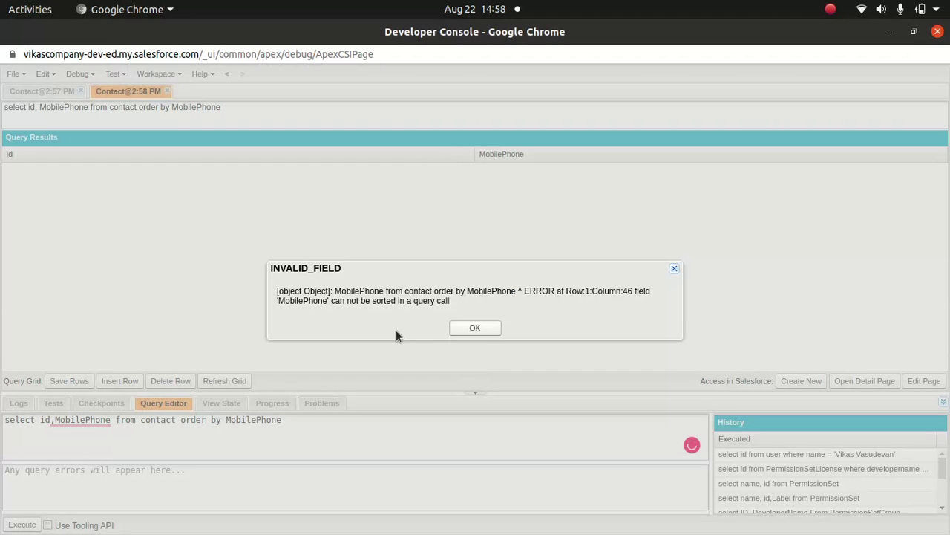
{"action": "left_click", "coordinate": [481, 332]}
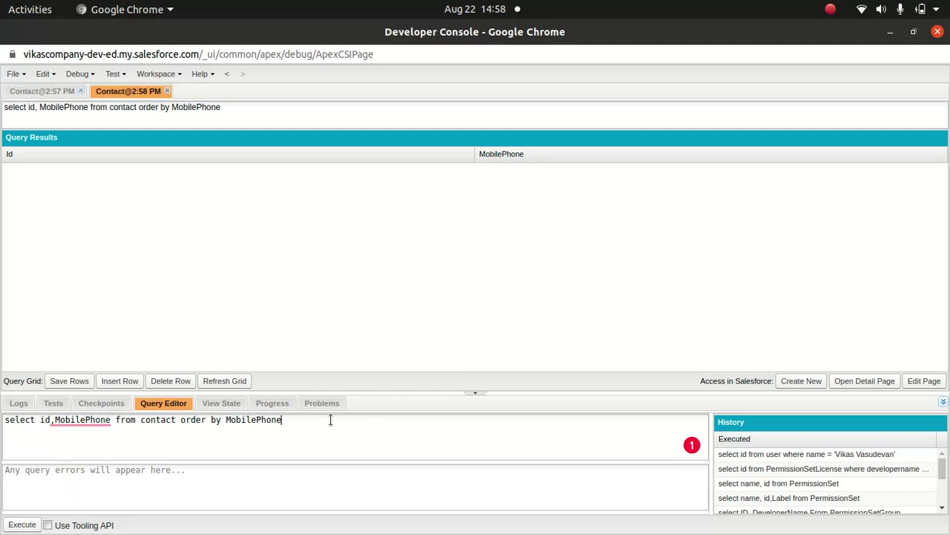
Step: Switch back to Salesforce Setup, search it for "platform enc" and open the Encrypt Fields page from the Encryption Policy
{"action": "mouse_move", "coordinate": [426, 527]}
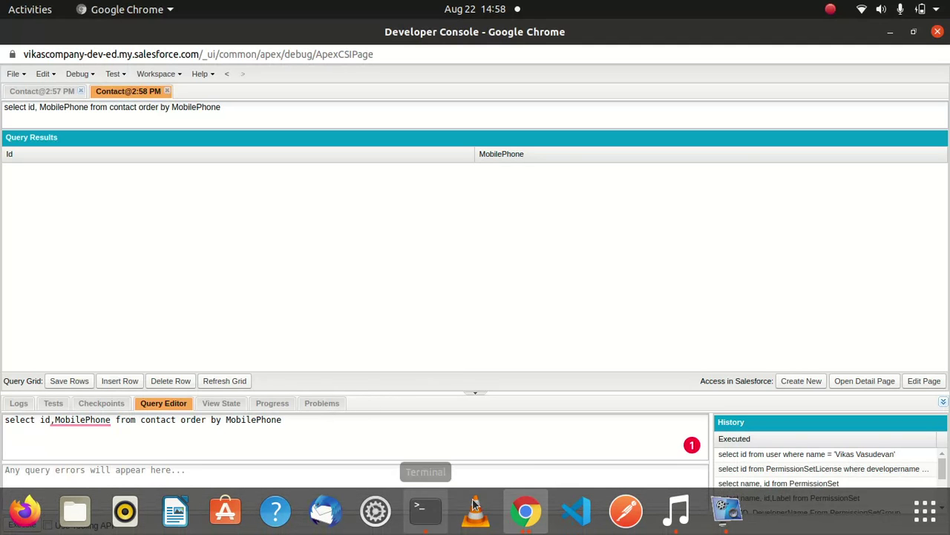
{"action": "left_click", "coordinate": [525, 512]}
{"action": "left_click", "coordinate": [419, 390]}
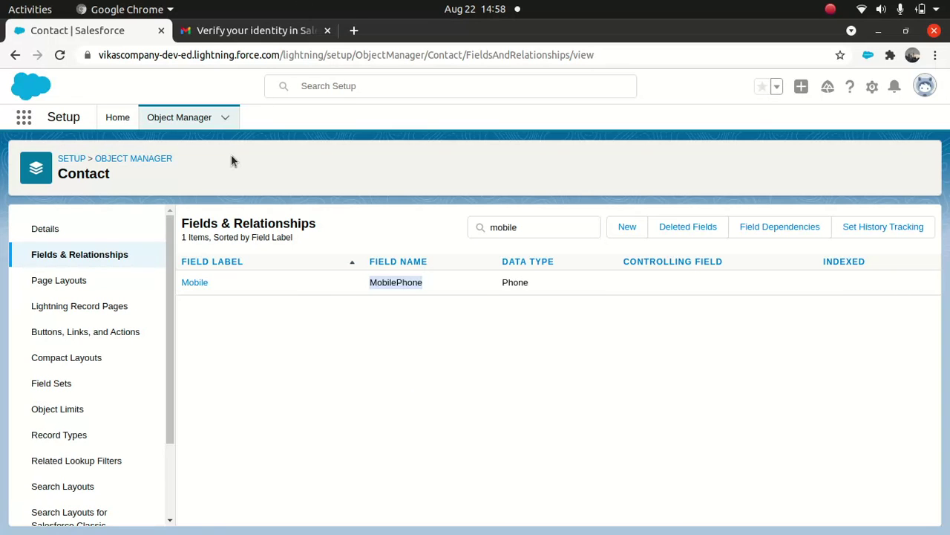
{"action": "left_click", "coordinate": [81, 159]}
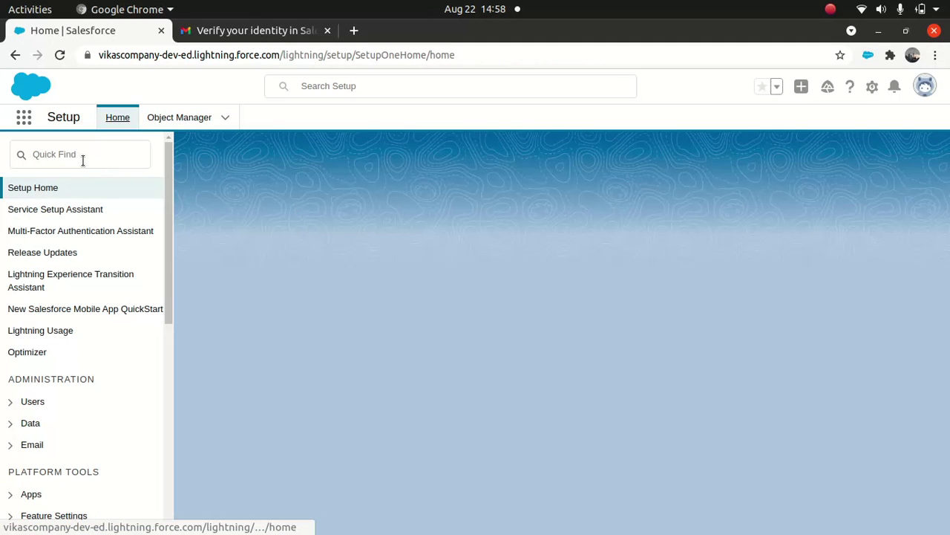
{"action": "type", "text": "p"}
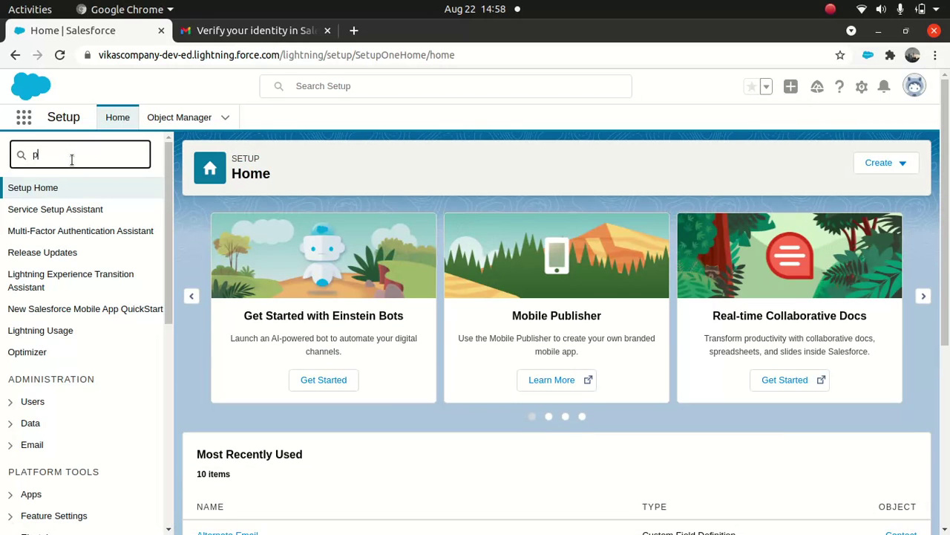
{"action": "type", "text": "latform enc"}
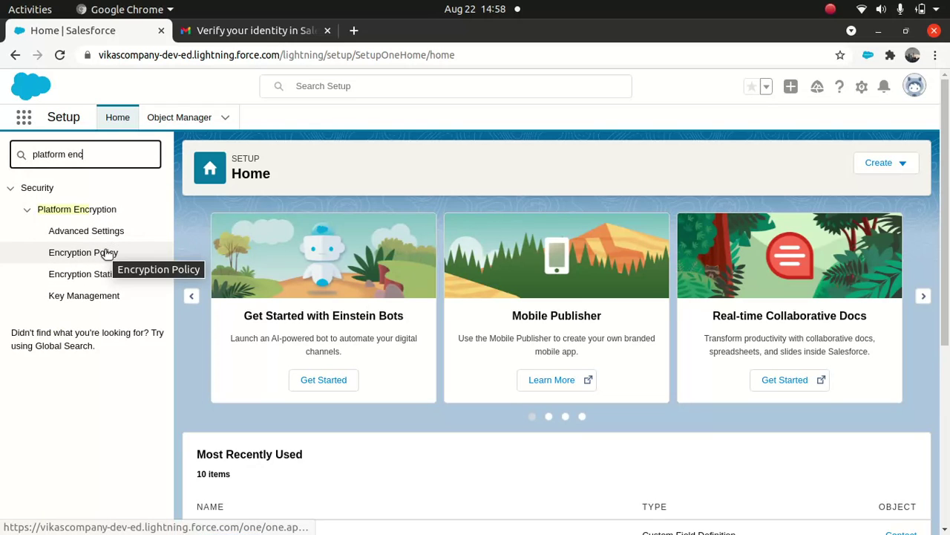
{"action": "left_click", "coordinate": [108, 252]}
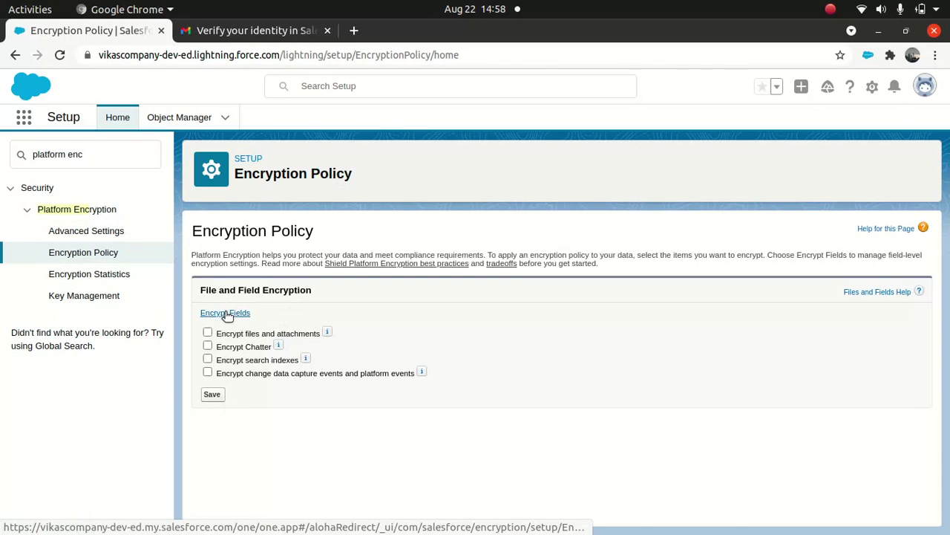
{"action": "left_click", "coordinate": [227, 315]}
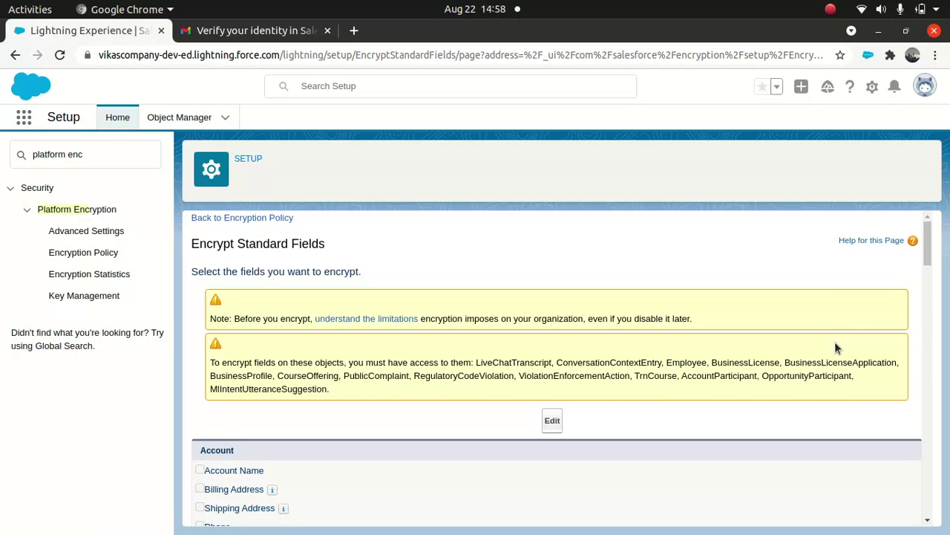
Step: Edit the encrypted standard fields, disable encryption for the Contact field Mobile and save the selection
{"action": "left_click_drag", "start_coordinate": [925, 243], "coordinate": [926, 287]}
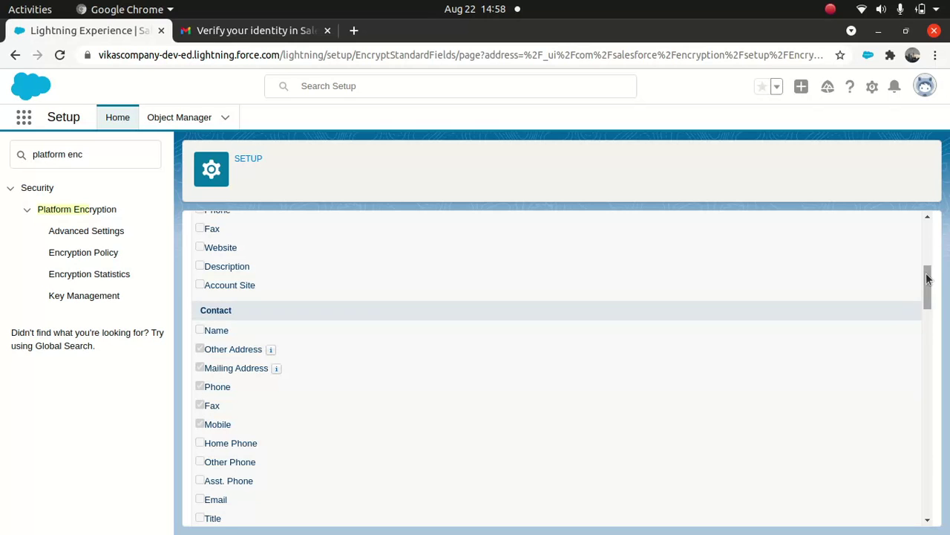
{"action": "left_click_drag", "start_coordinate": [927, 281], "coordinate": [927, 235]}
{"action": "left_click", "coordinate": [553, 421]}
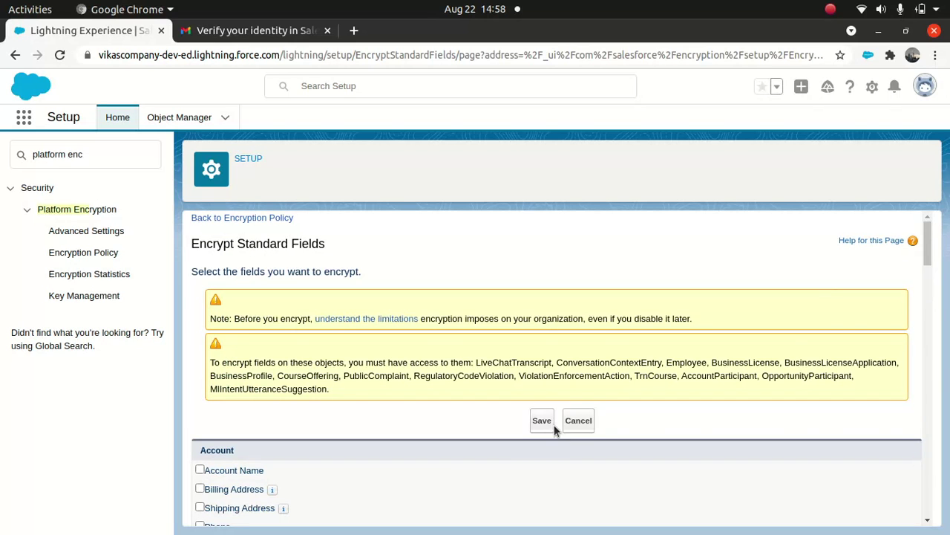
{"action": "left_click_drag", "start_coordinate": [931, 248], "coordinate": [928, 302]}
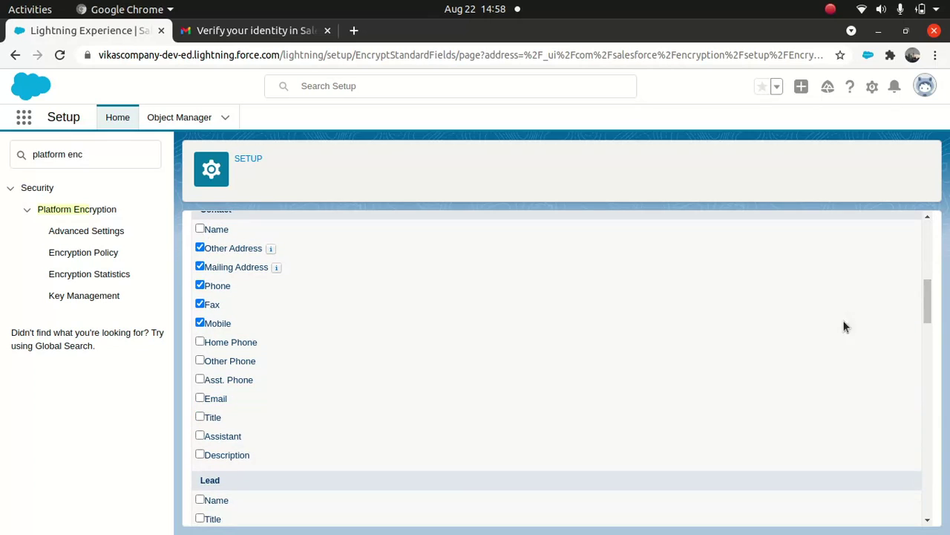
{"action": "left_click", "coordinate": [200, 324]}
{"action": "left_click_drag", "start_coordinate": [928, 310], "coordinate": [928, 245]}
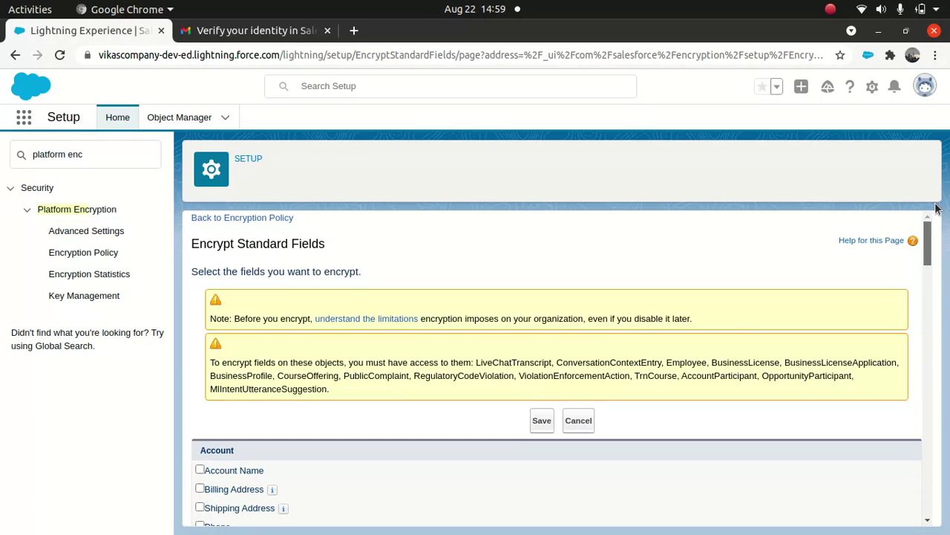
{"action": "left_click", "coordinate": [542, 421]}
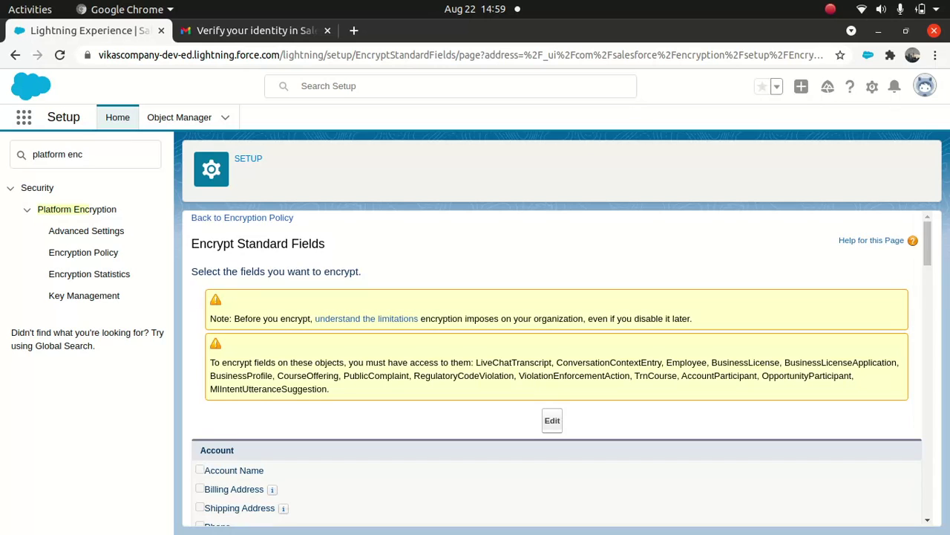
Step: Check the encryption selection of the Contact fields, then reload the Encrypt Standard Fields page
{"action": "left_click_drag", "start_coordinate": [929, 248], "coordinate": [926, 303]}
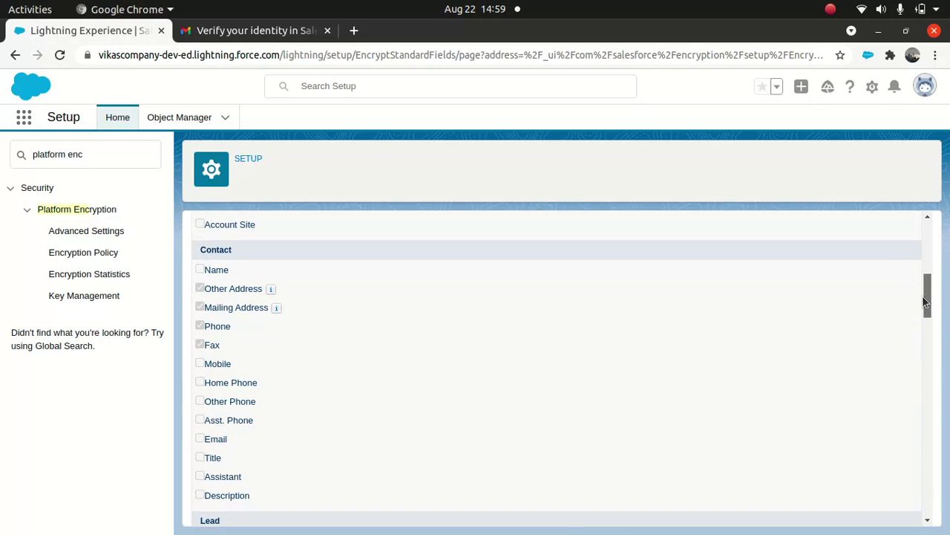
{"action": "scroll", "coordinate": [921, 292], "scroll_direction": "up", "scroll_amount": 5}
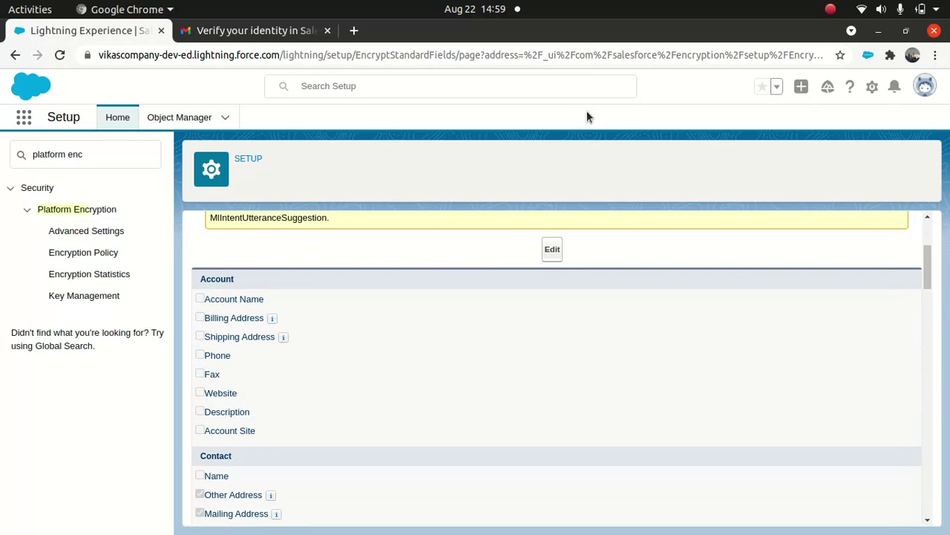
{"action": "left_click", "coordinate": [590, 56]}
{"action": "key", "text": "Return"}
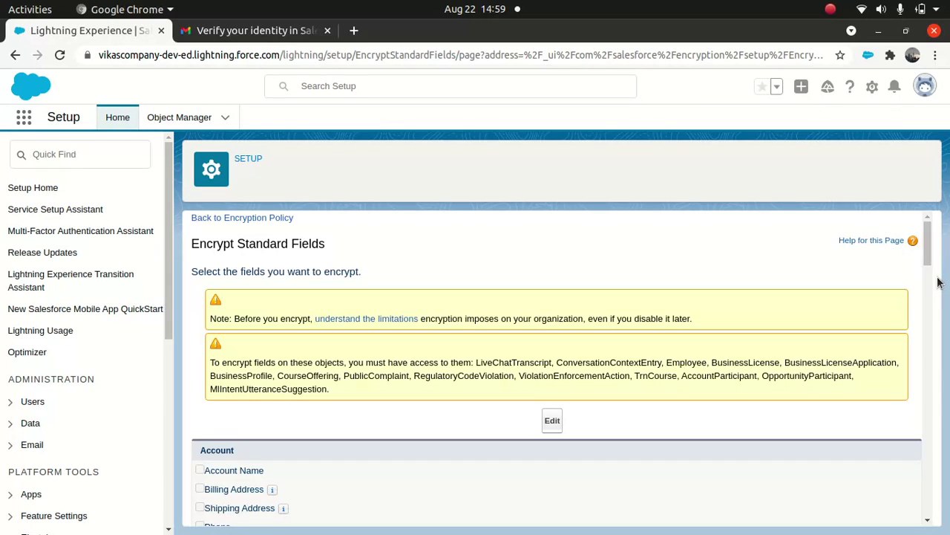
Step: Review the Contact fields' encryption selection, then switch to the Developer Console and cut the whole Contact query sorted by MobilePhone
{"action": "left_click_drag", "start_coordinate": [928, 249], "coordinate": [923, 308]}
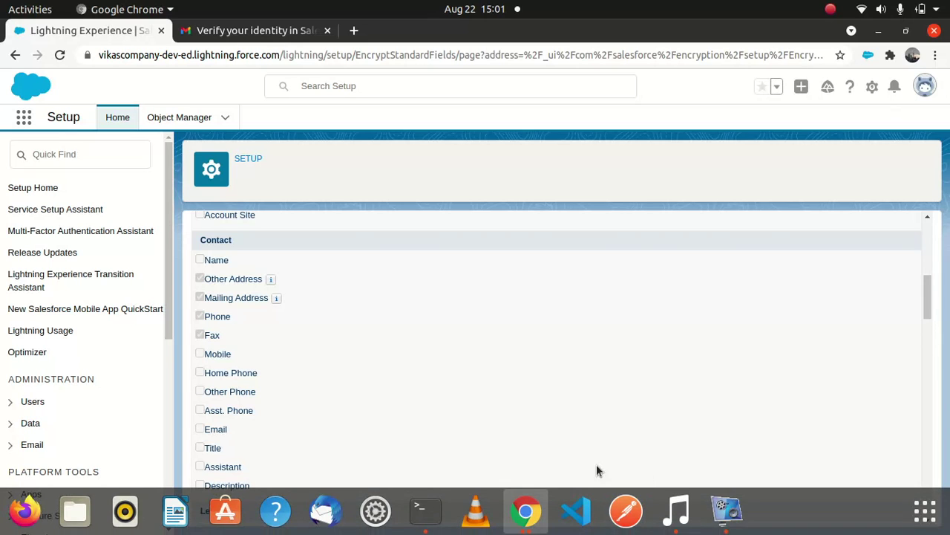
{"action": "mouse_move", "coordinate": [533, 496]}
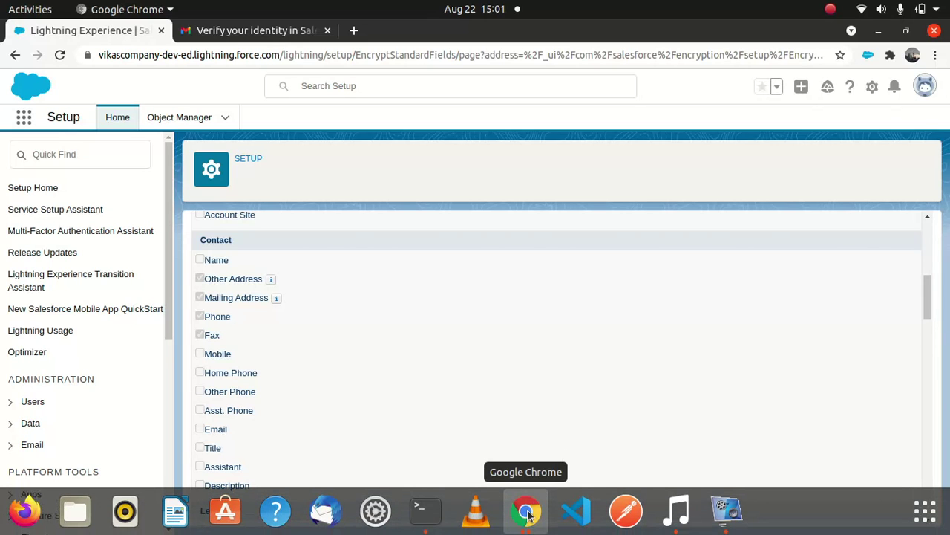
{"action": "left_click", "coordinate": [529, 511]}
{"action": "left_click", "coordinate": [588, 402]}
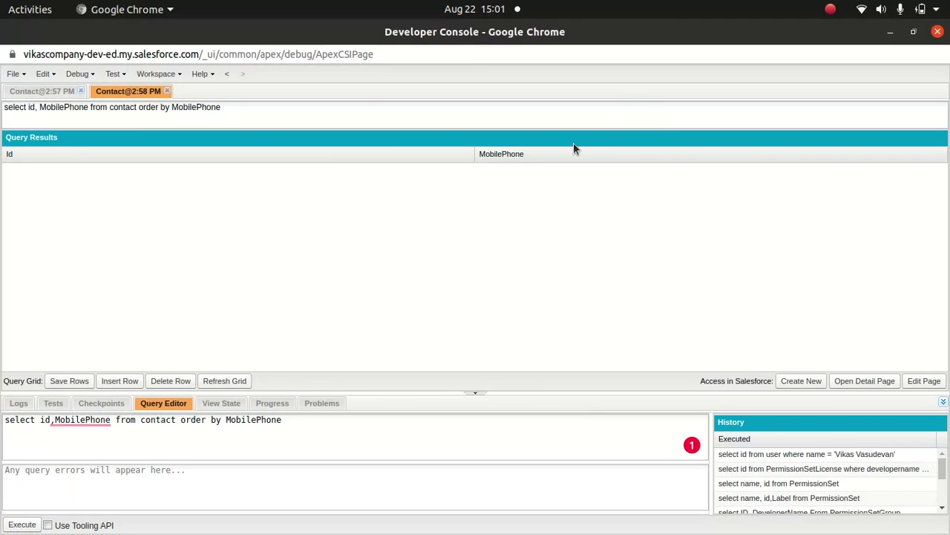
{"action": "left_click_drag", "start_coordinate": [311, 425], "coordinate": [3, 422]}
{"action": "key", "text": "ctrl+c"}
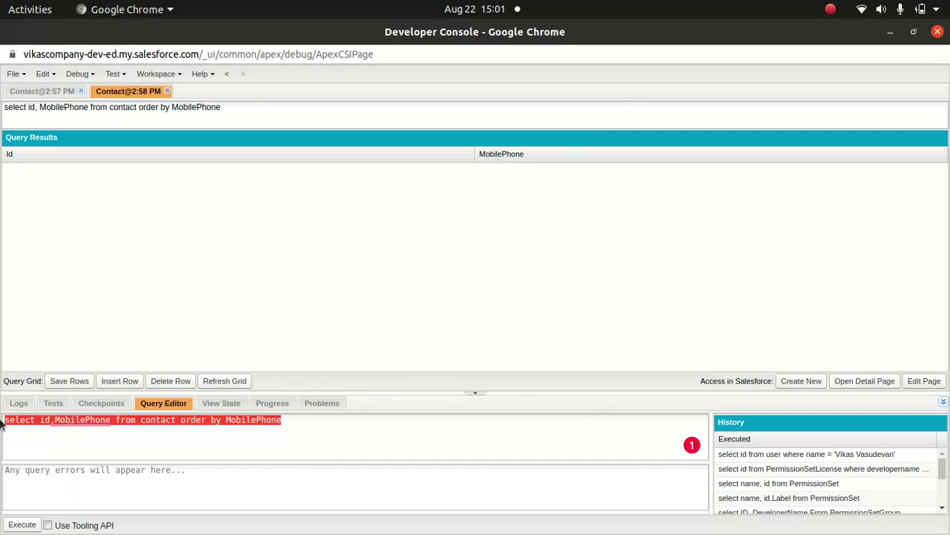
{"action": "key", "text": "BackSpace"}
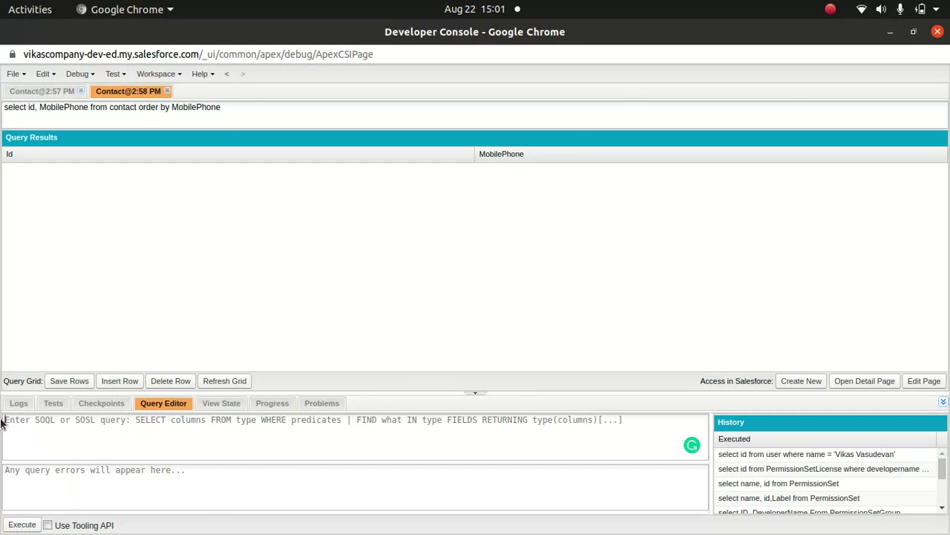
Step: Close the Developer Console window and reopen the console from Salesforce Setup
{"action": "left_click", "coordinate": [937, 32]}
{"action": "left_click", "coordinate": [925, 86]}
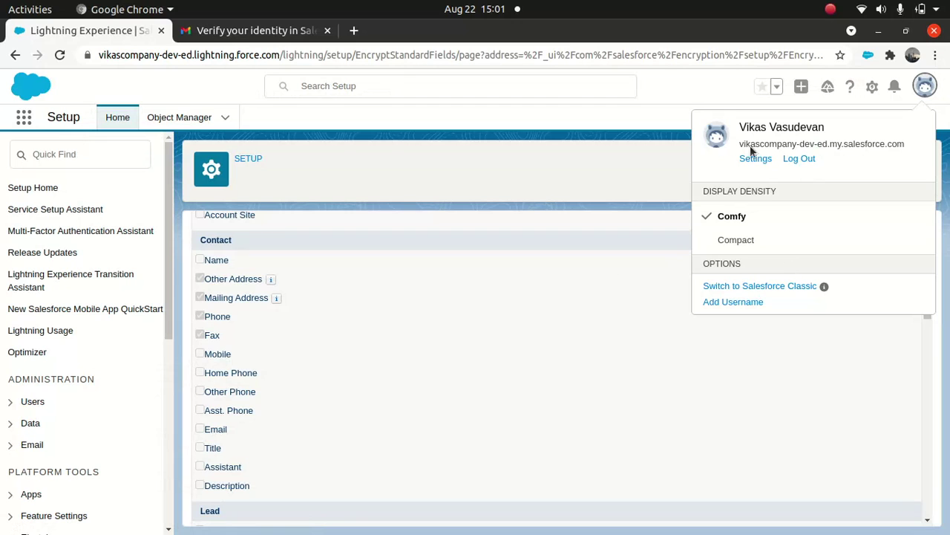
{"action": "left_click", "coordinate": [874, 87]}
{"action": "left_click", "coordinate": [874, 87]}
{"action": "left_click", "coordinate": [873, 86]}
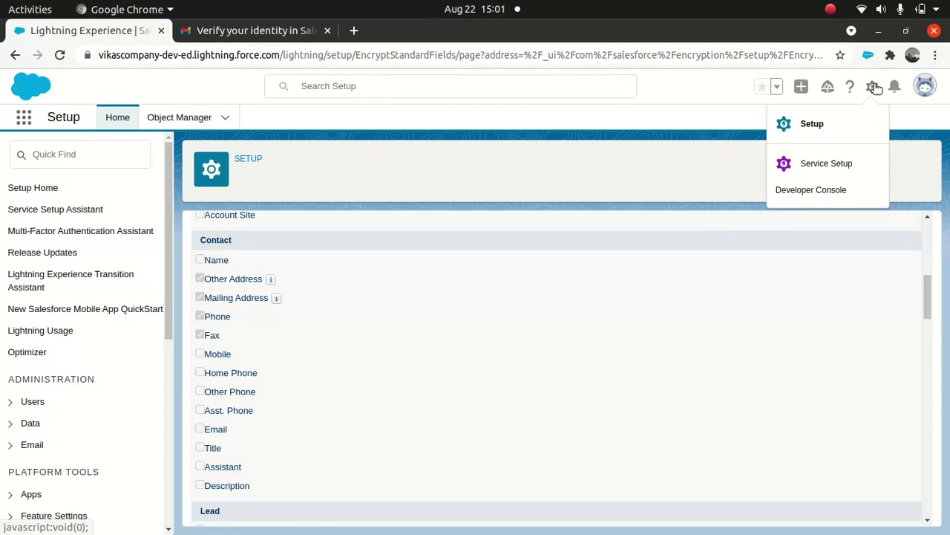
{"action": "left_click", "coordinate": [812, 191]}
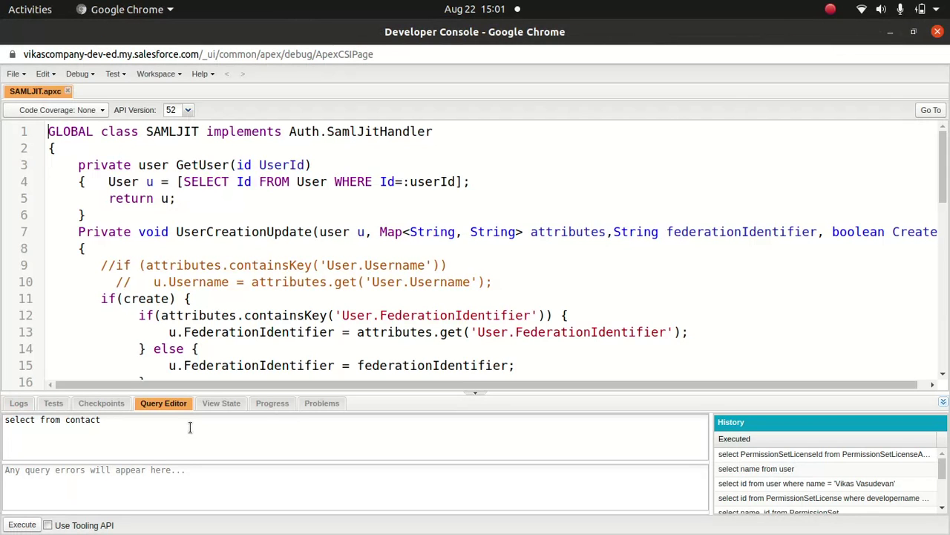
Step: Close the SAMLJIT.apxc class, replace the query text with the copied "select id,MobilePhone from contact order by MobilePhone" and execute it
{"action": "triple_click", "coordinate": [190, 426]}
{"action": "left_click", "coordinate": [68, 90]}
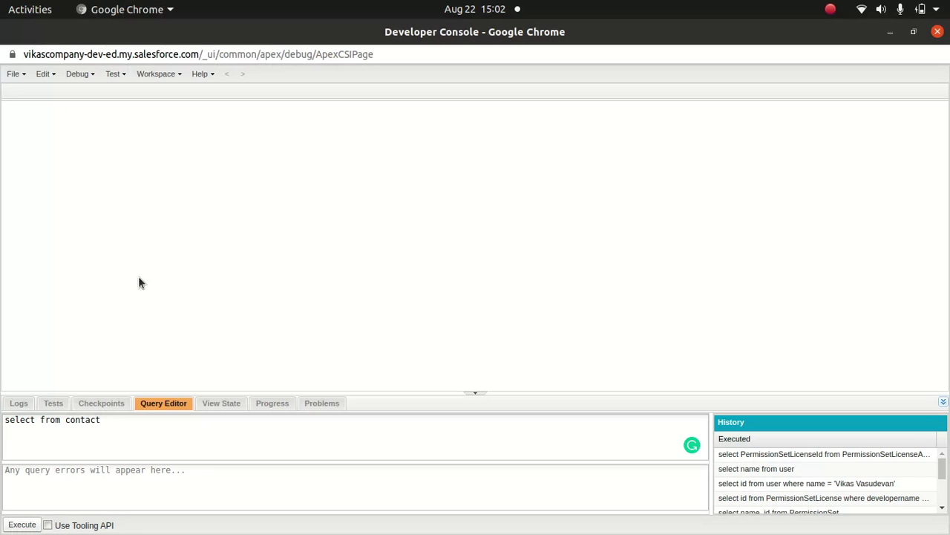
{"action": "triple_click", "coordinate": [115, 433]}
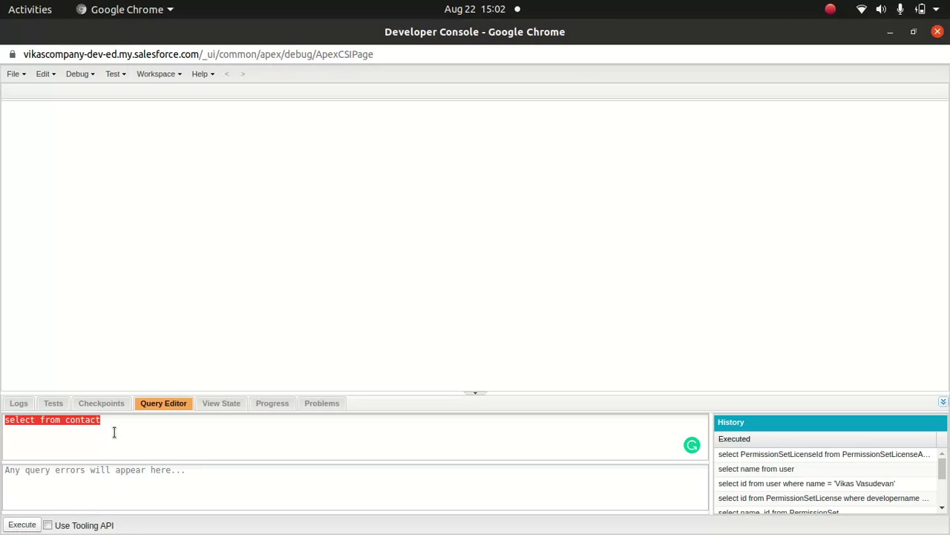
{"action": "key", "text": "ctrl+v"}
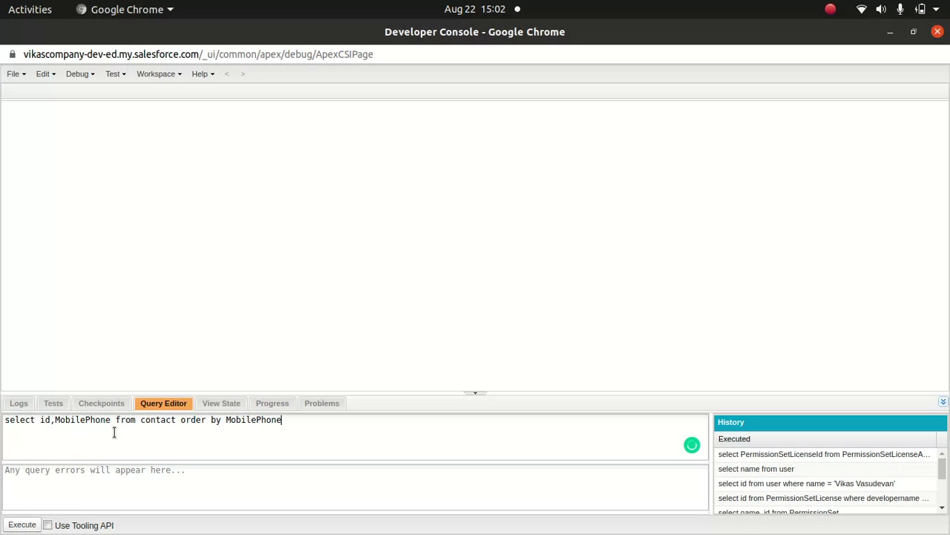
{"action": "left_click", "coordinate": [21, 524]}
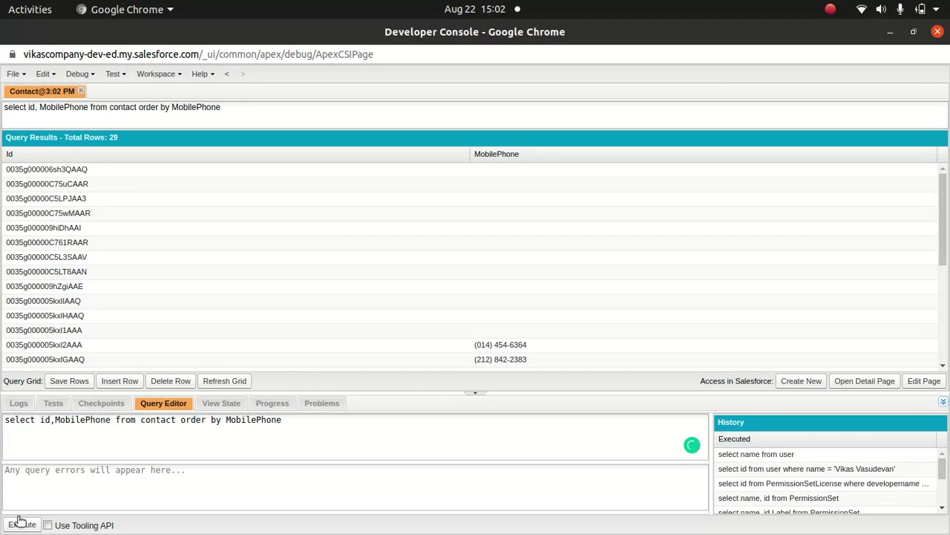